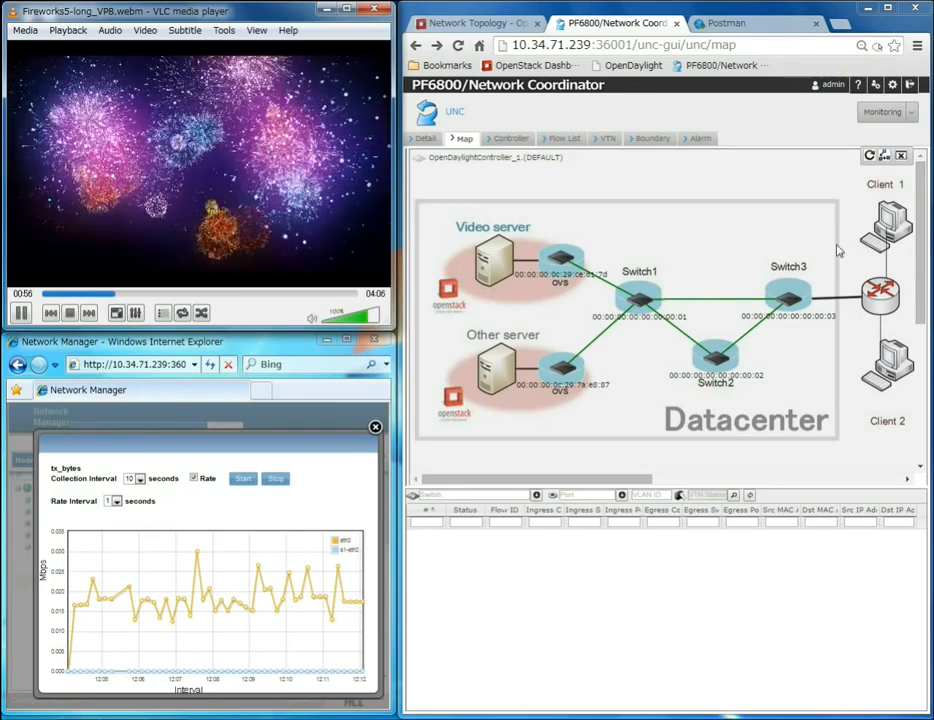
Step: Select the video server's OVS switch on the map and set its port filter to tap32e7dfbe-2a
left_click(560, 257)
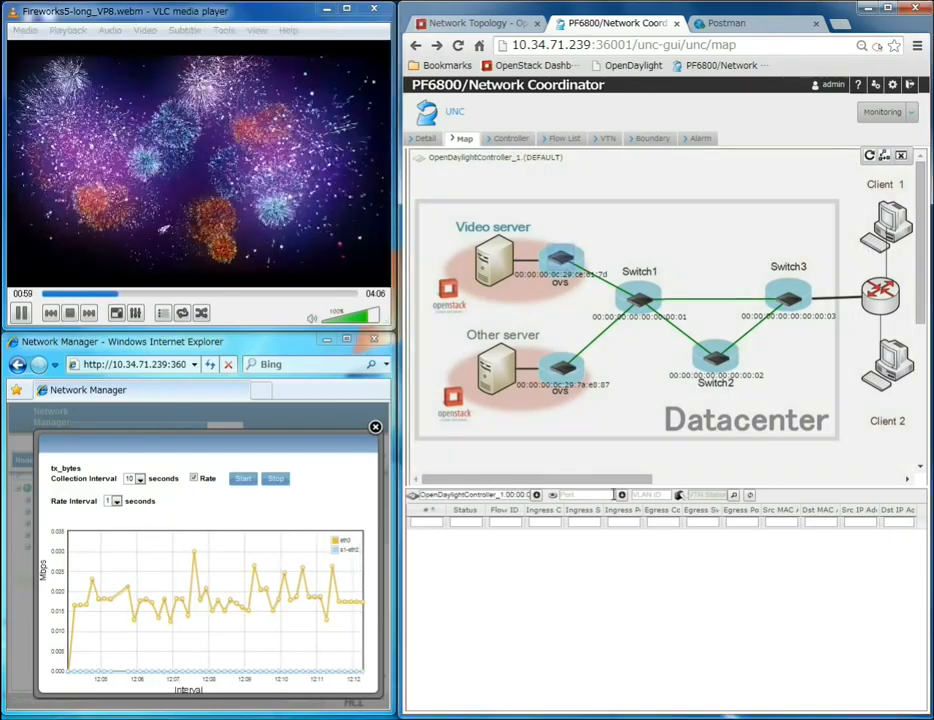
left_click(621, 499)
left_click(606, 520)
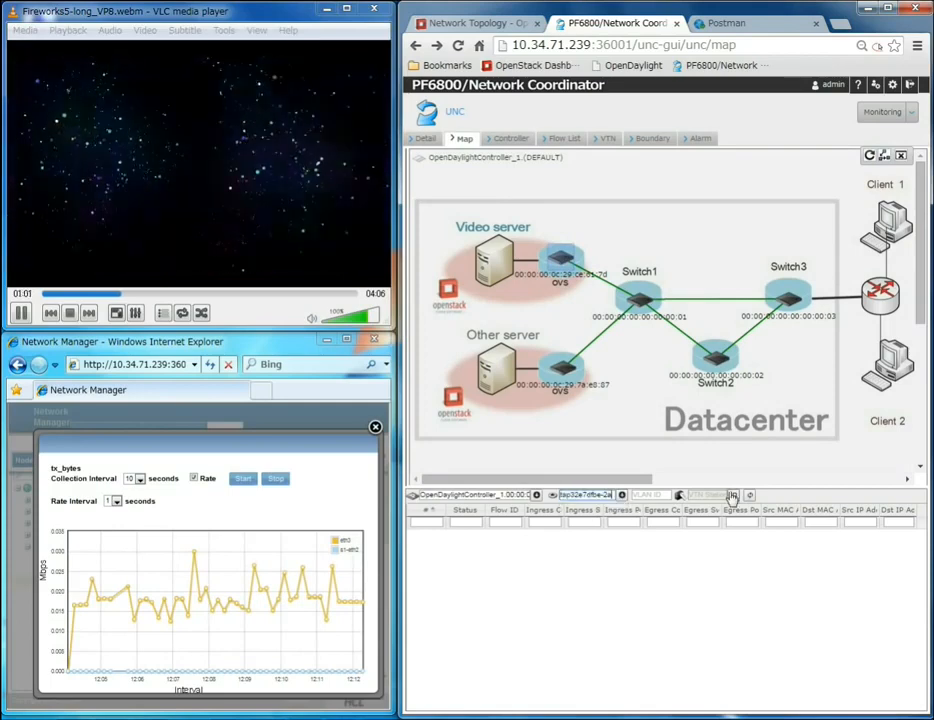
Step: Choose the video server's end station in the station search and display its flow path
left_click(732, 497)
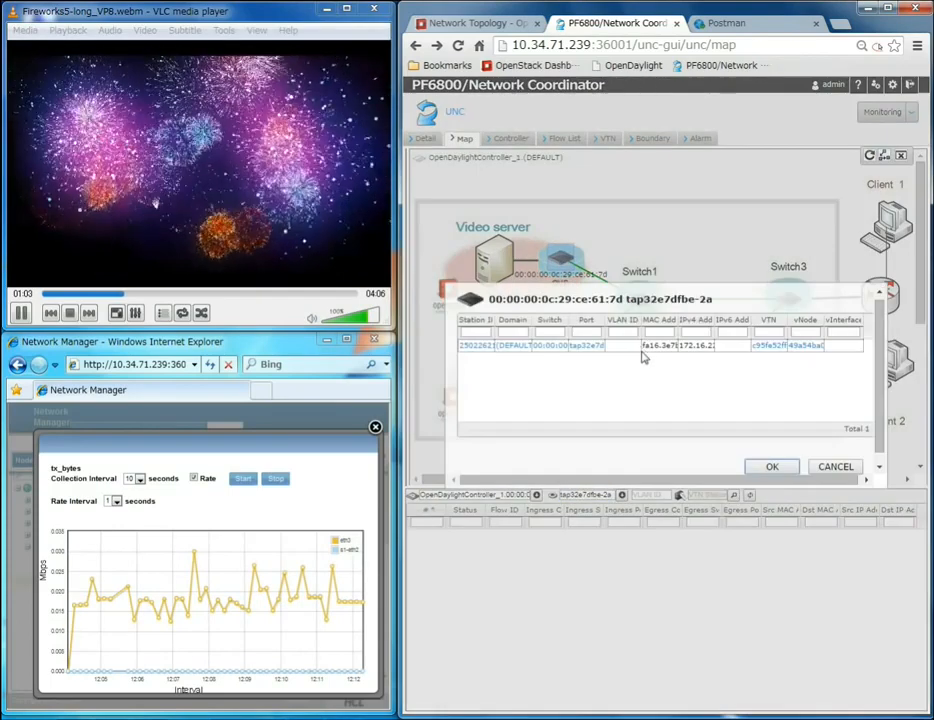
left_click(627, 349)
left_click(772, 468)
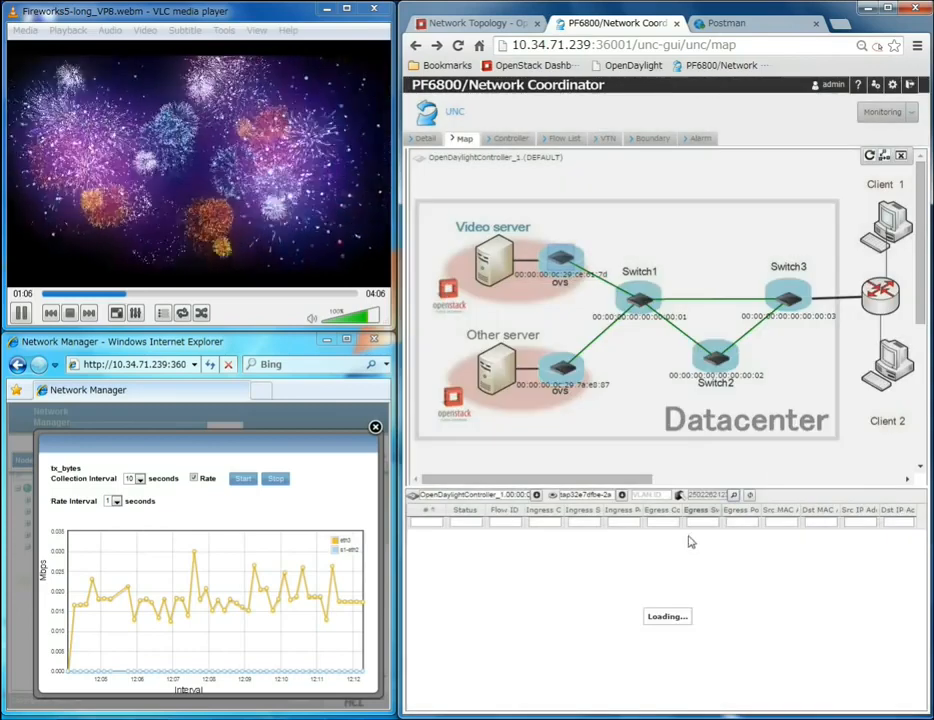
left_click(658, 545)
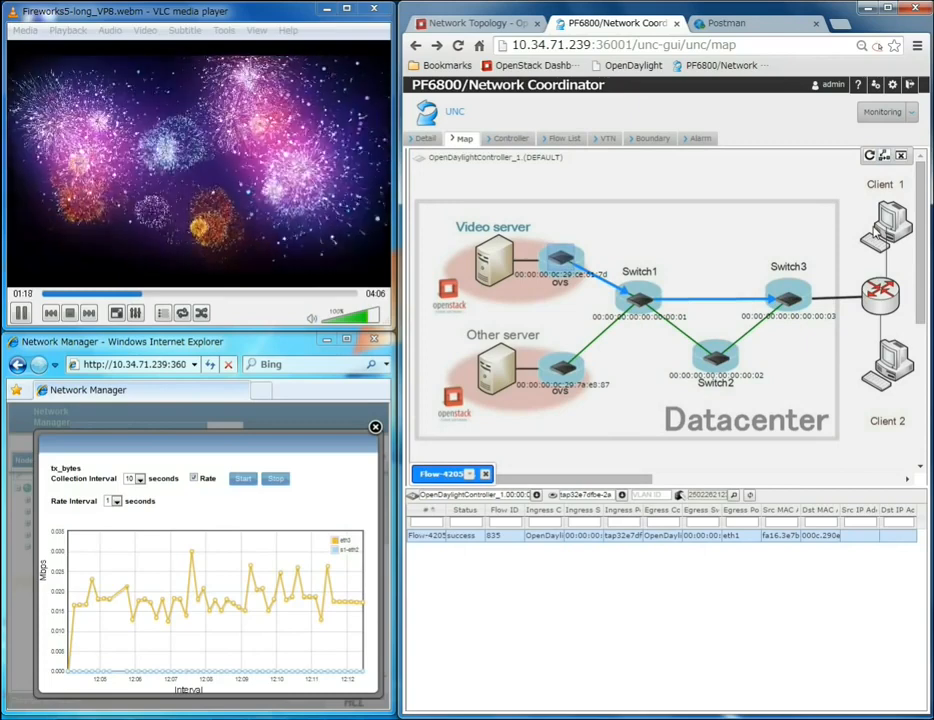
Step: Bring up the other server's terminal and run iperf -c 172.16.102.201 -b 23M -t 10000000
left_click(340, 718)
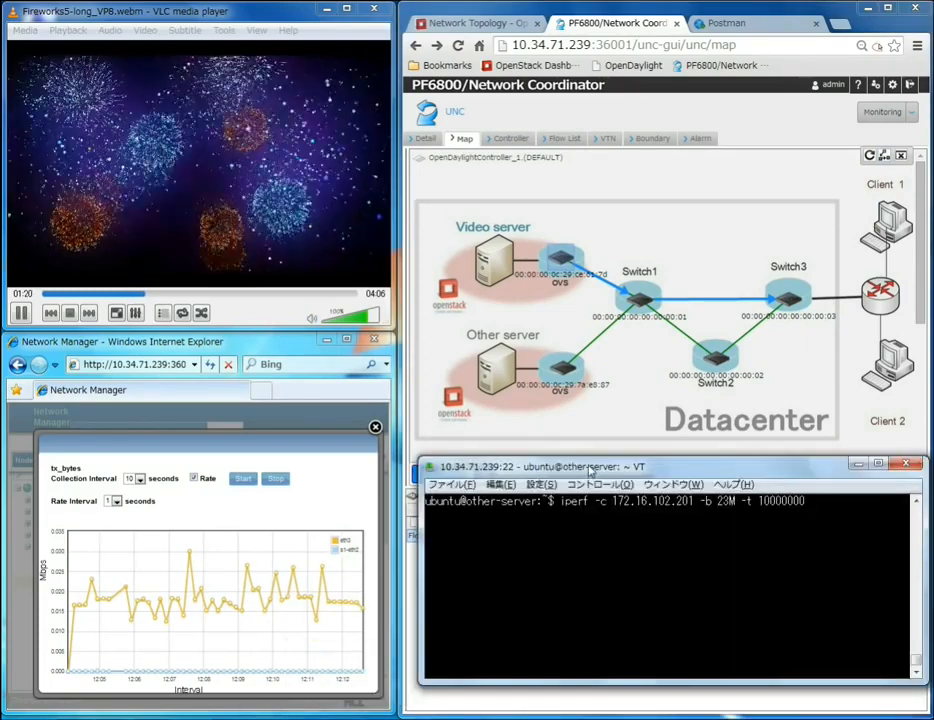
left_click_drag(590, 470, 585, 461)
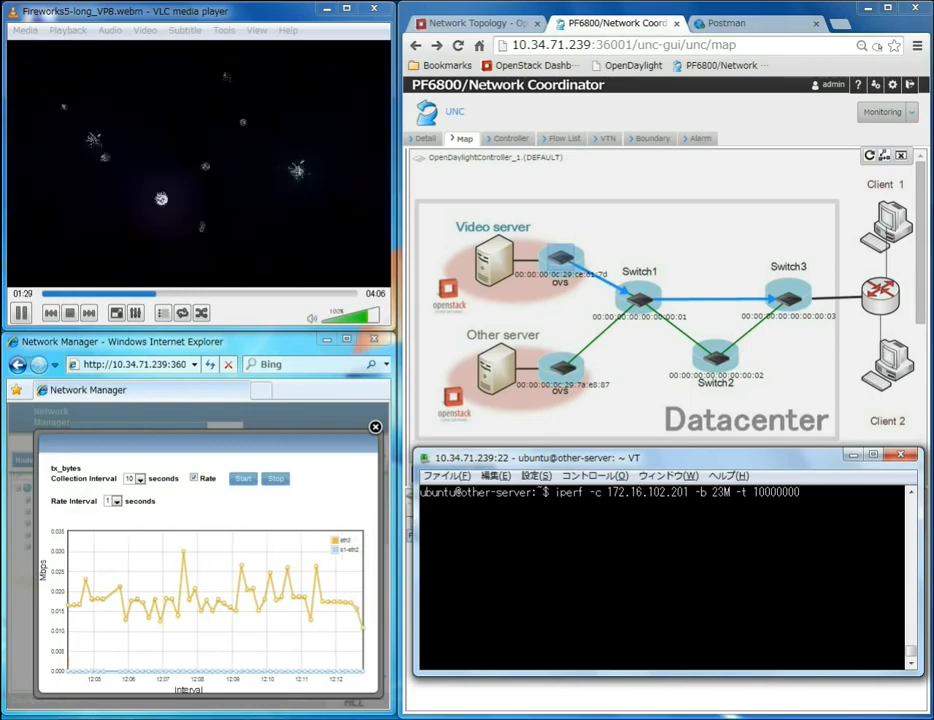
key("Return")
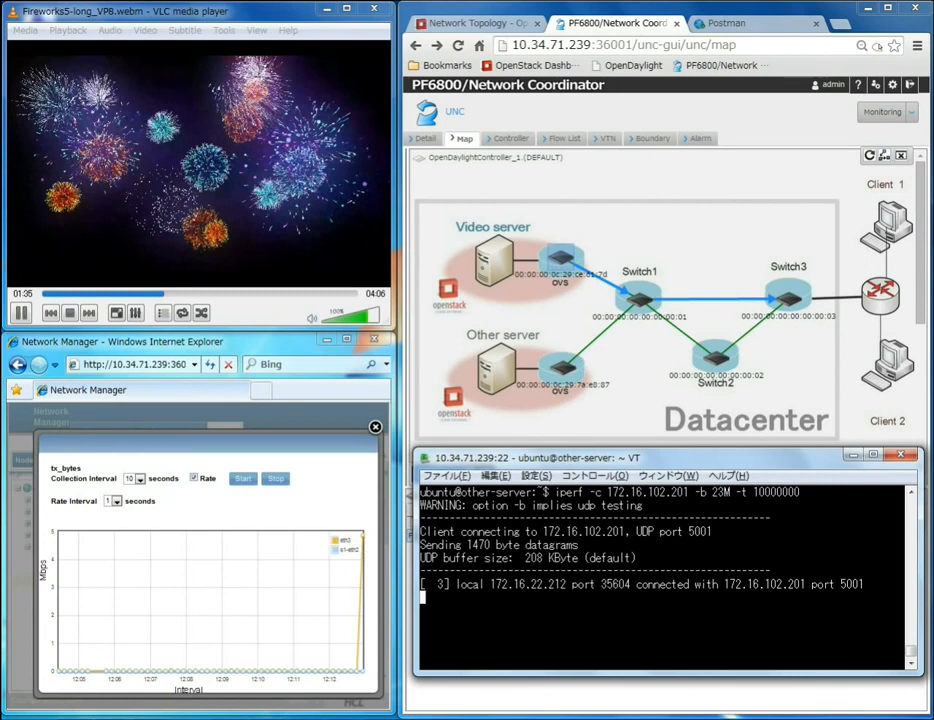
Step: Close the video flow tab, filter the other server's switch by port tape55a502c-8f, pick its station, and show its flow path
left_click(852, 454)
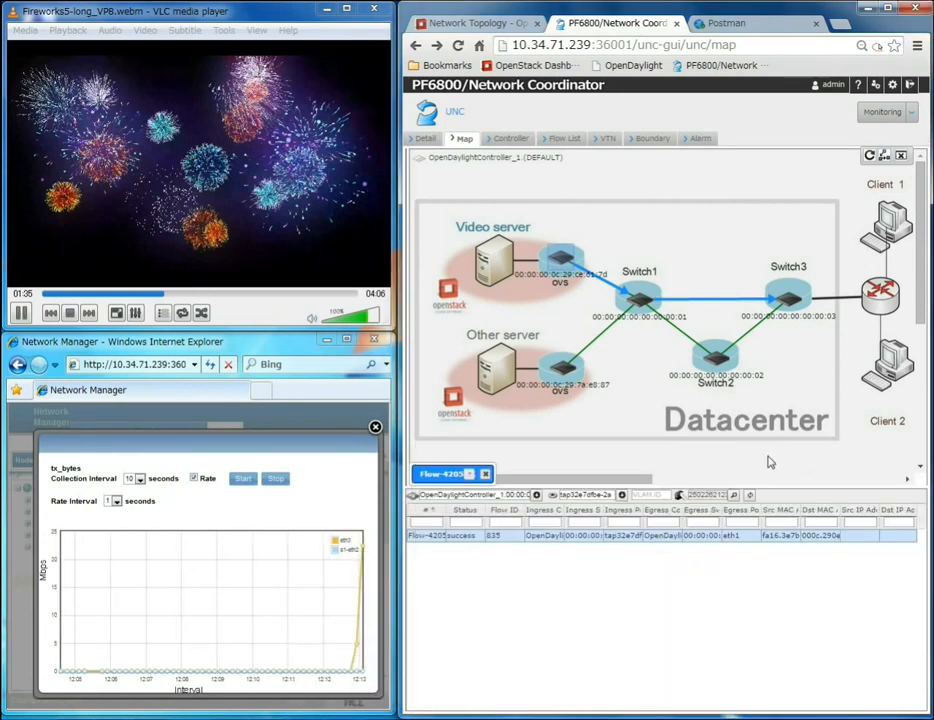
left_click(485, 474)
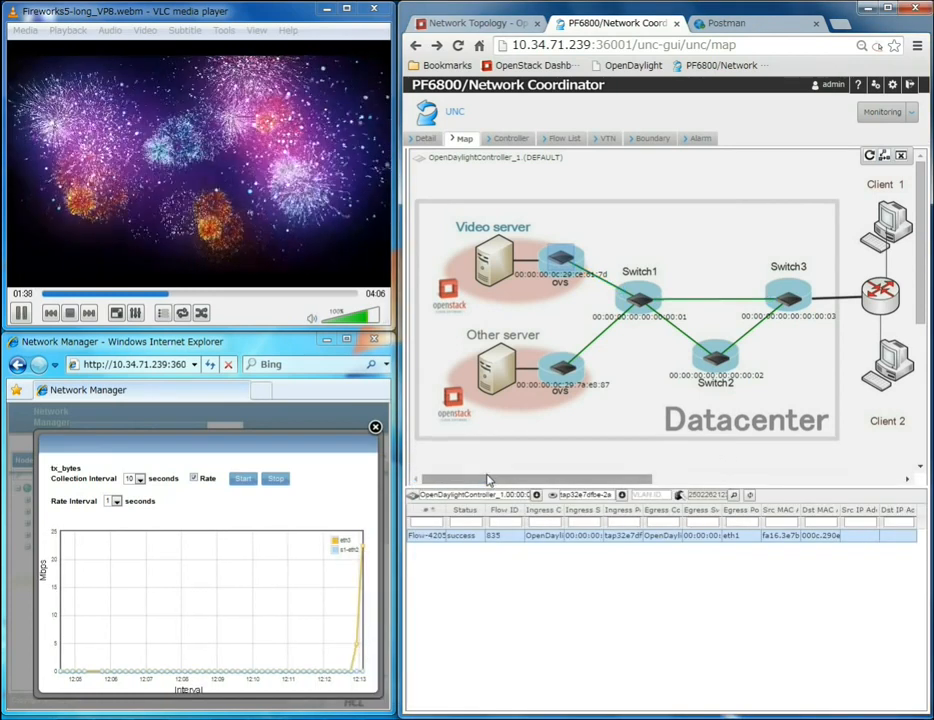
left_click(622, 495)
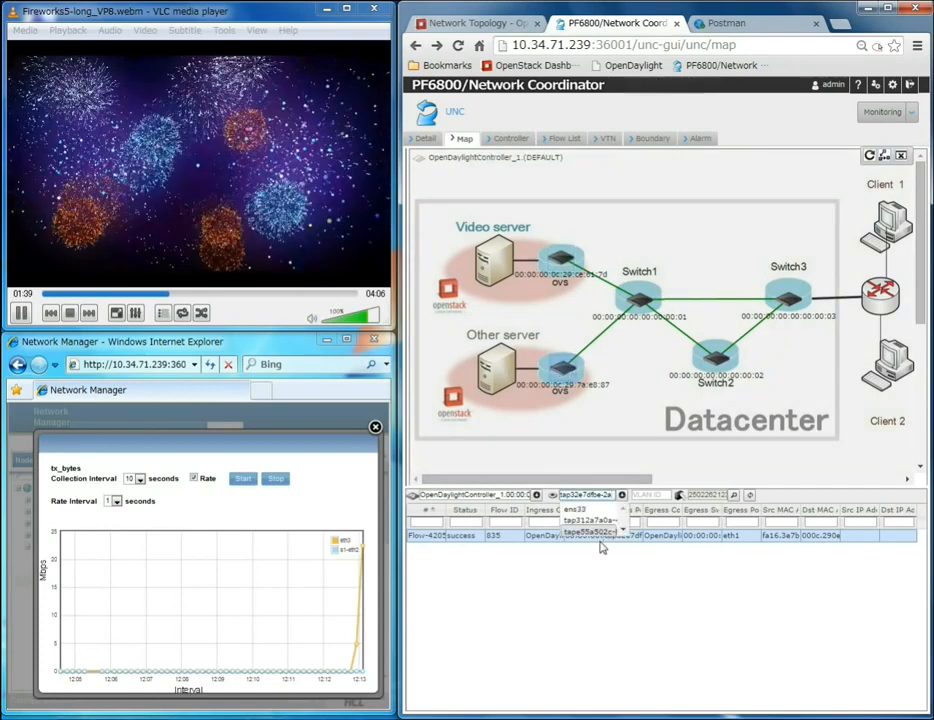
left_click(630, 534)
left_click(732, 495)
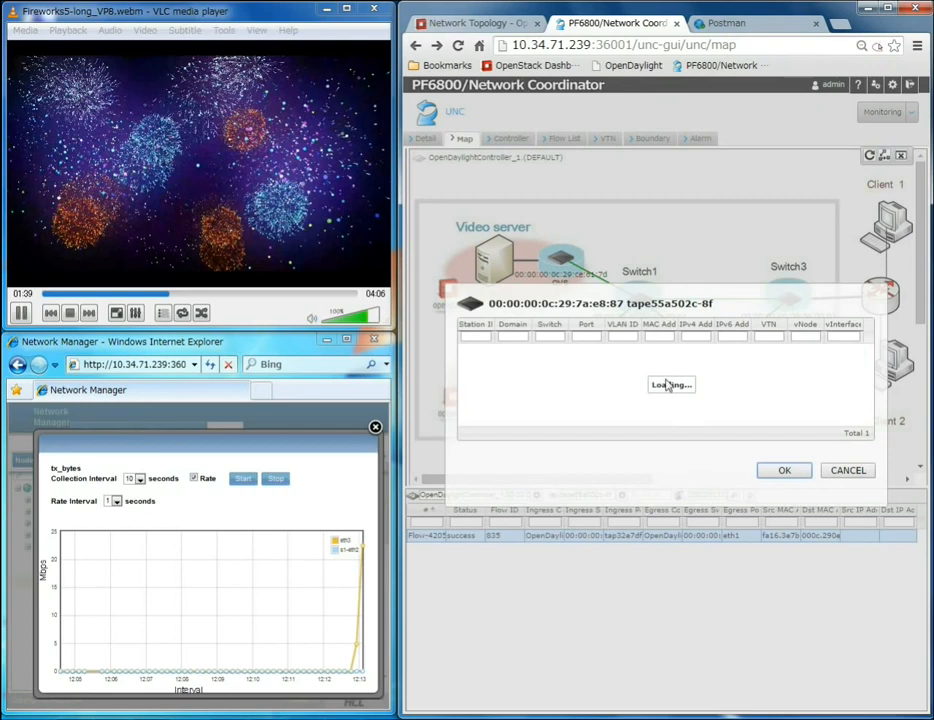
left_click(643, 350)
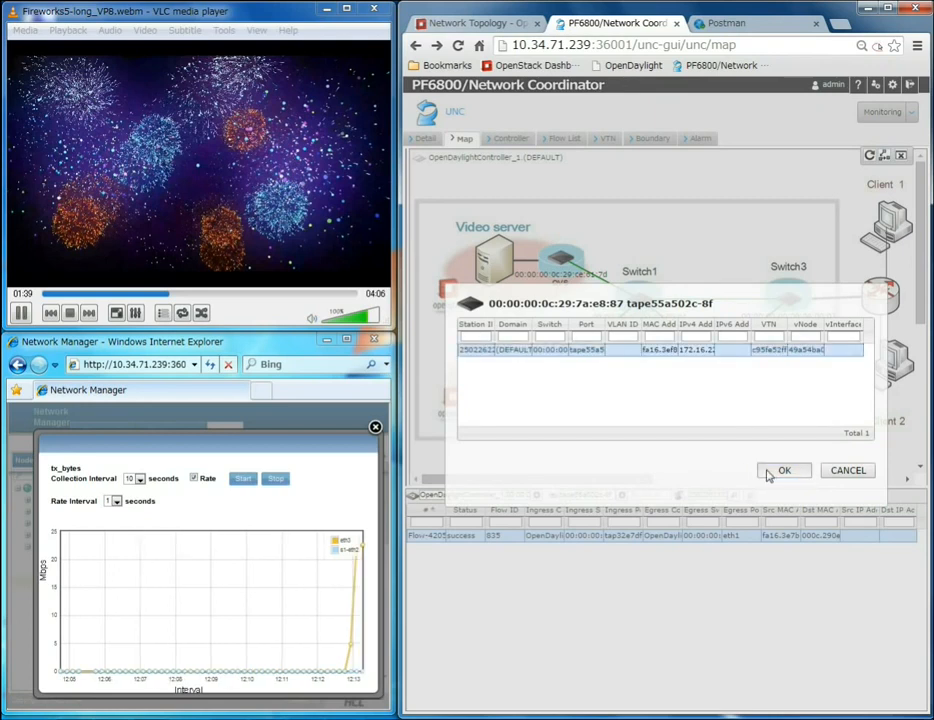
left_click(770, 471)
left_click(643, 535)
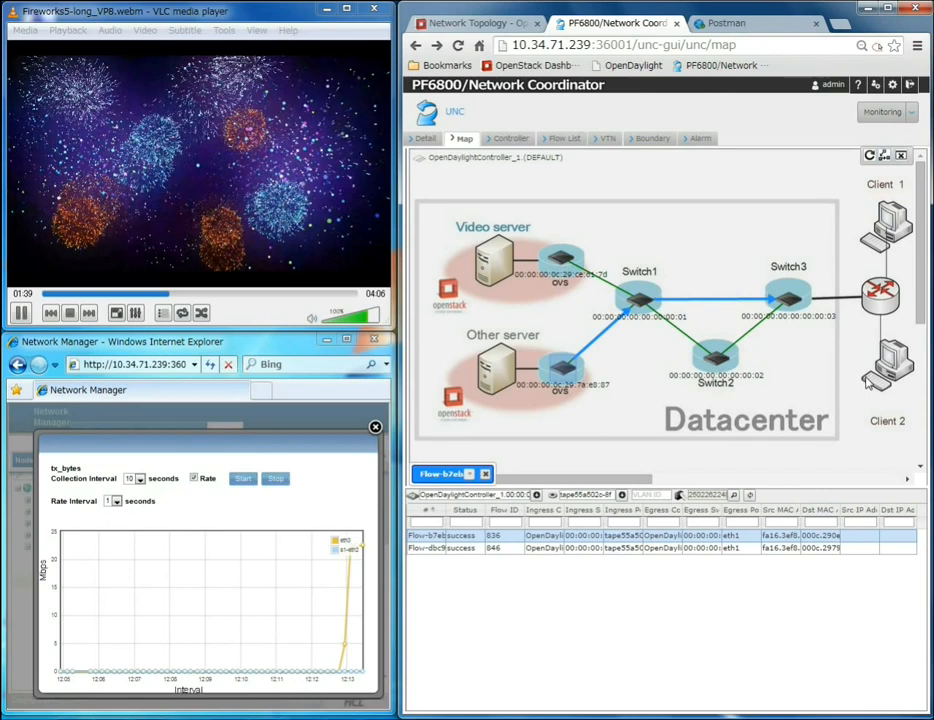
Step: Switch the port filter back to tap32e7dfbe-2a, pick the video server's station, and close the other server's flow tab
left_click(621, 496)
left_click(603, 521)
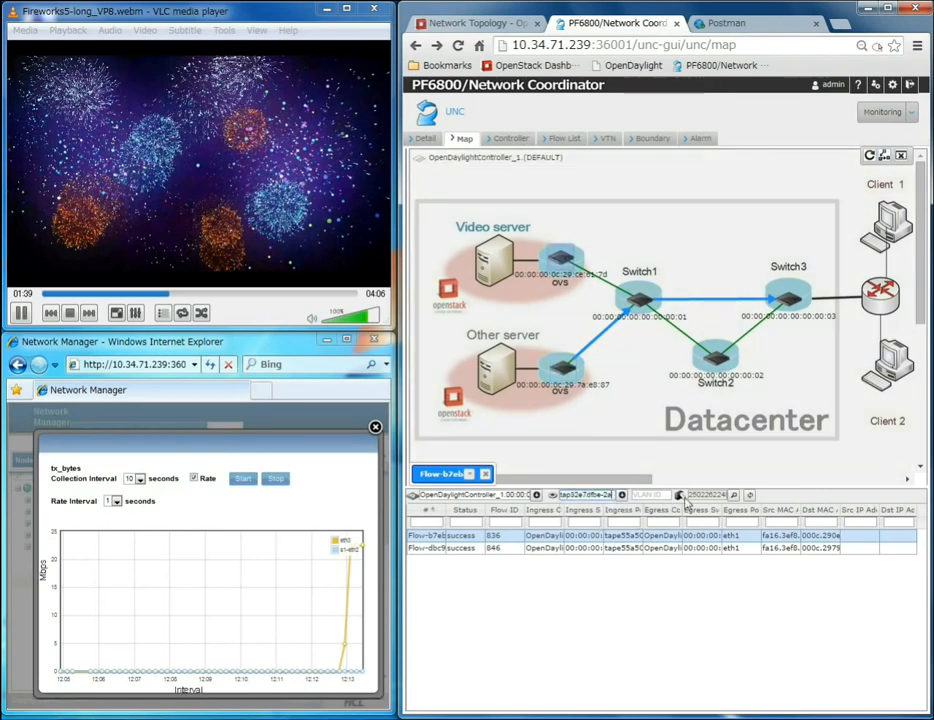
left_click(680, 496)
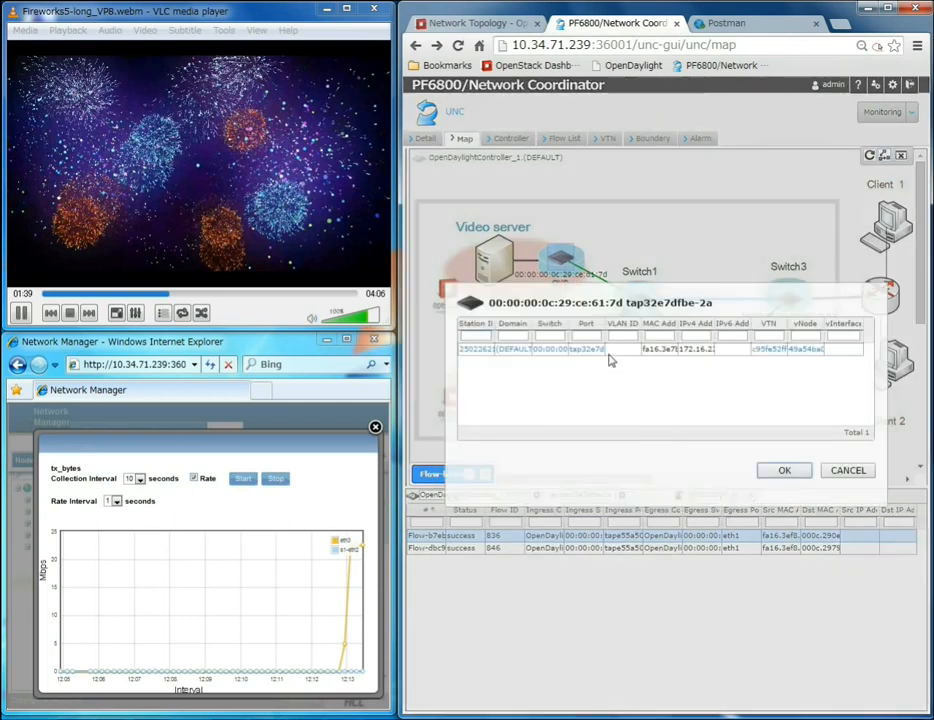
left_click(784, 470)
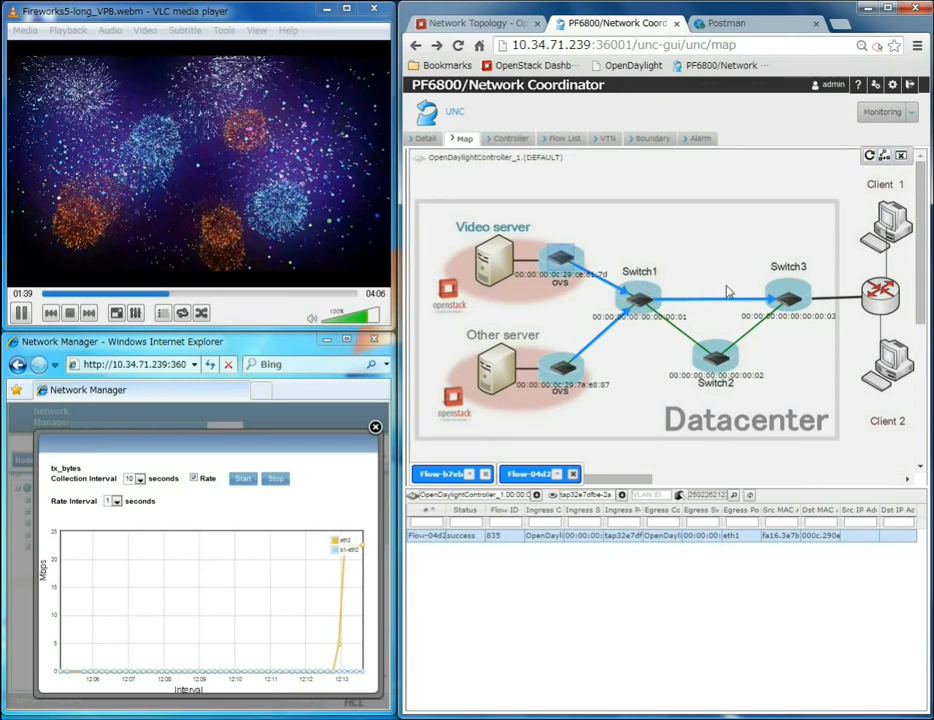
left_click(485, 474)
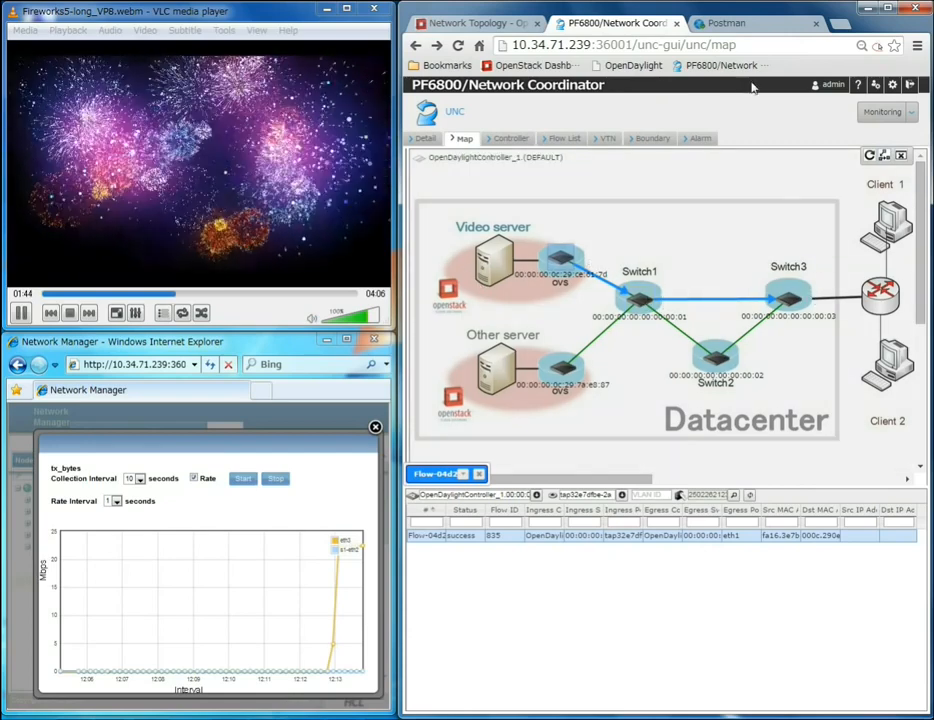
Step: Switch to Postman and examine the Flow Condition request's name and match fields
left_click(740, 24)
left_click_drag(398, 218, 123, 218)
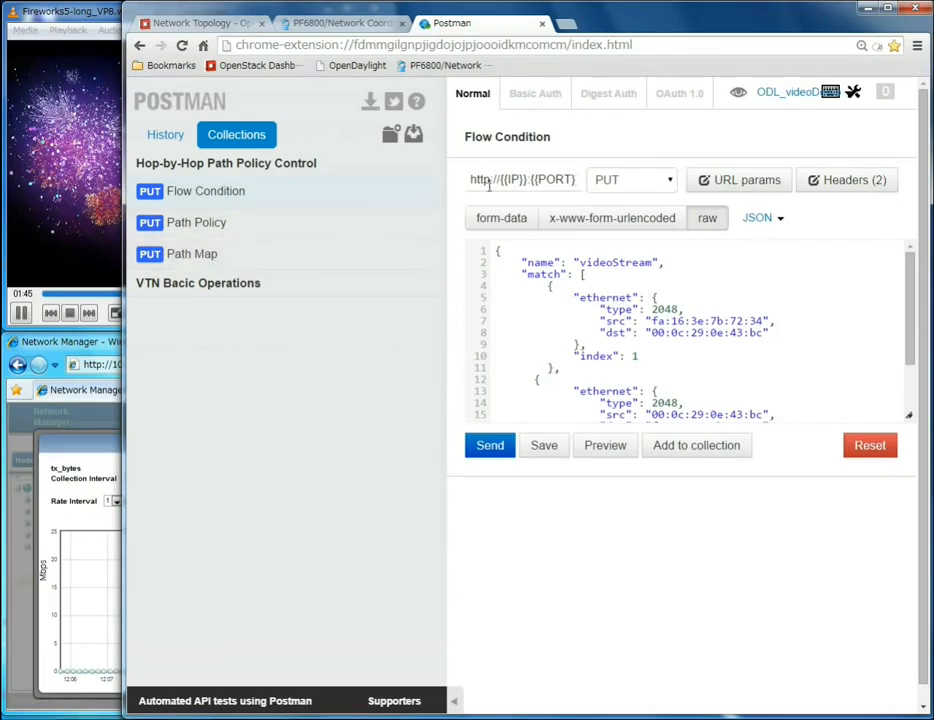
left_click_drag(553, 146, 470, 140)
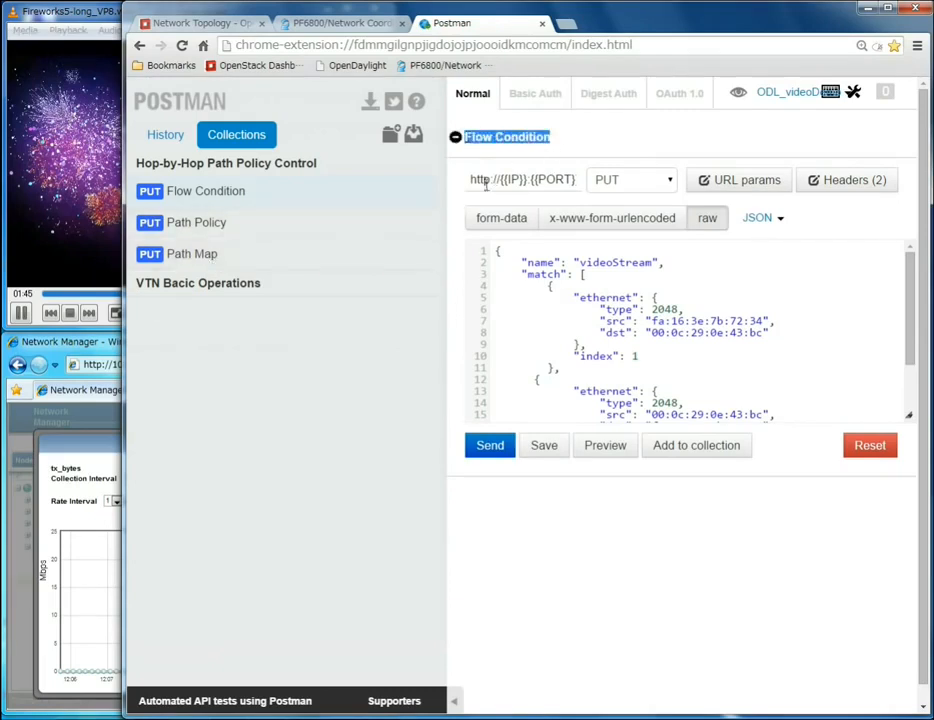
left_click(547, 274)
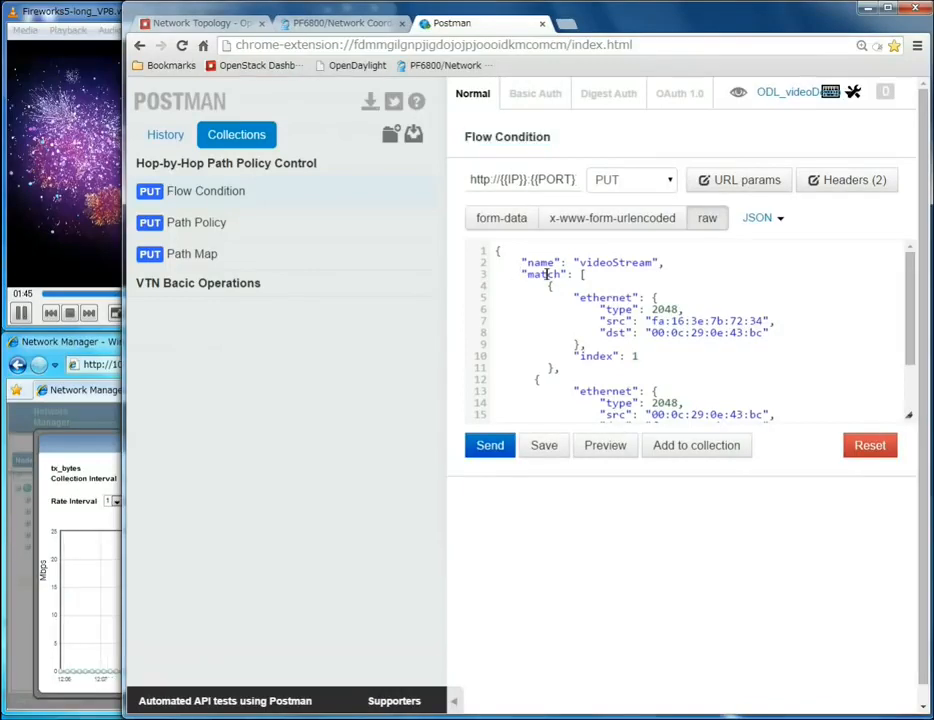
double_click(541, 261)
double_click(598, 262)
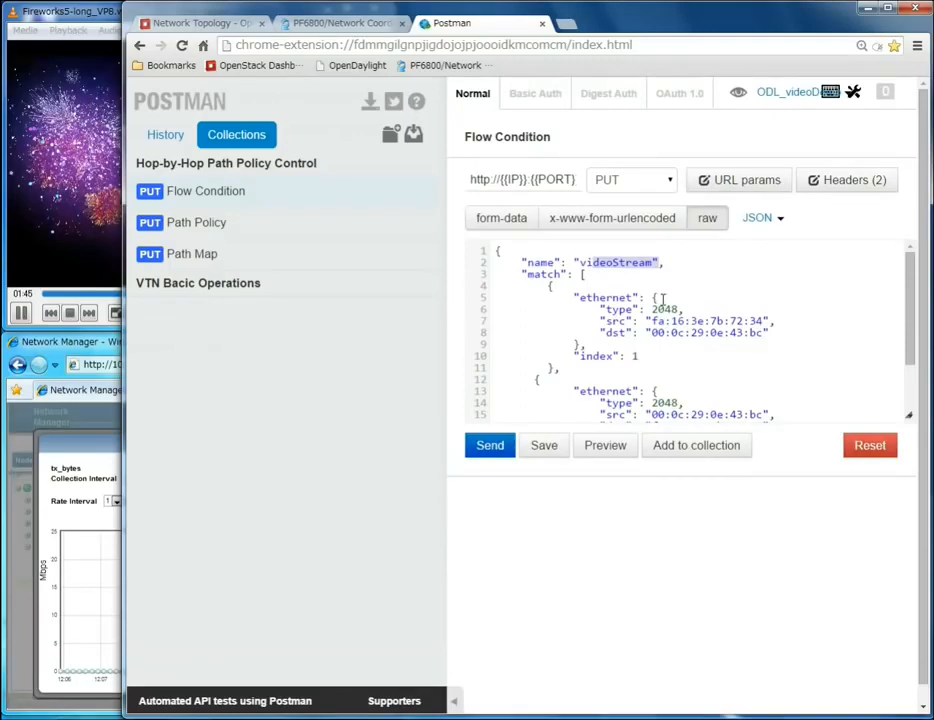
left_click(680, 264)
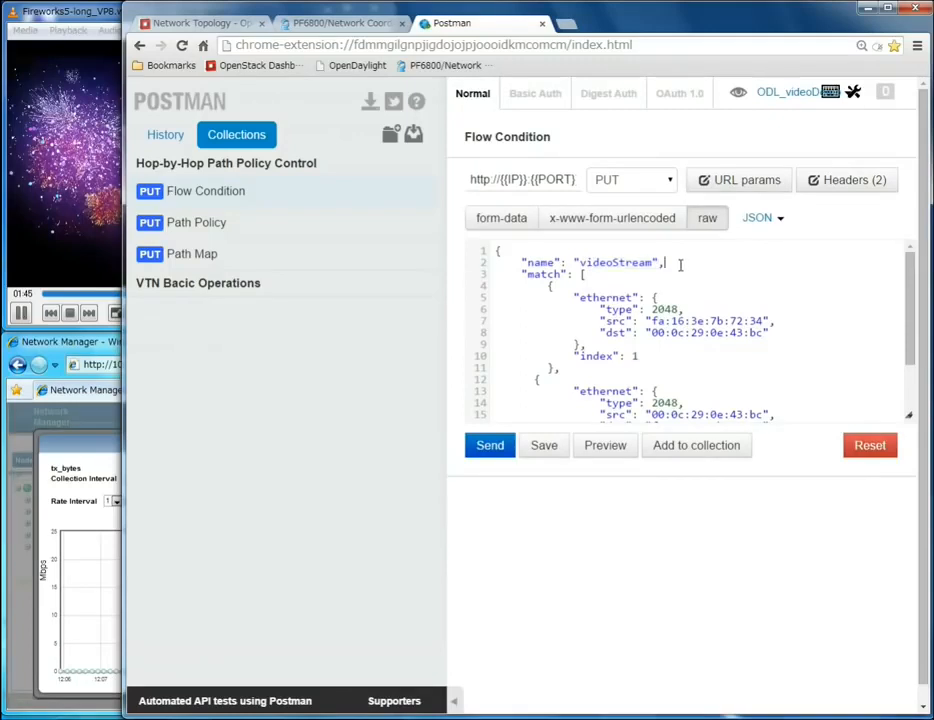
double_click(541, 273)
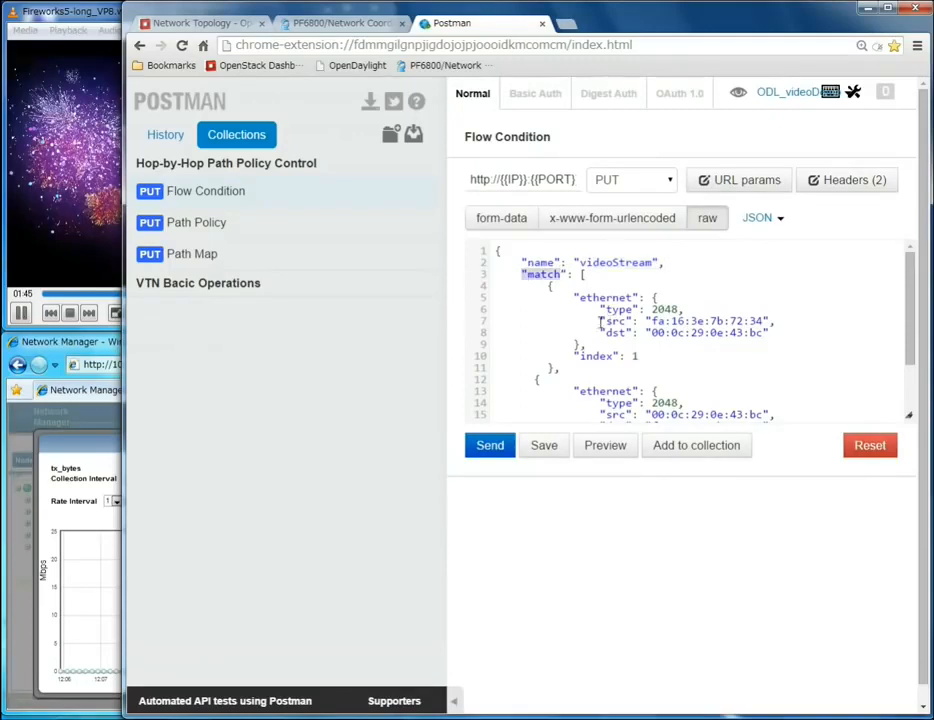
left_click_drag(779, 332, 454, 329)
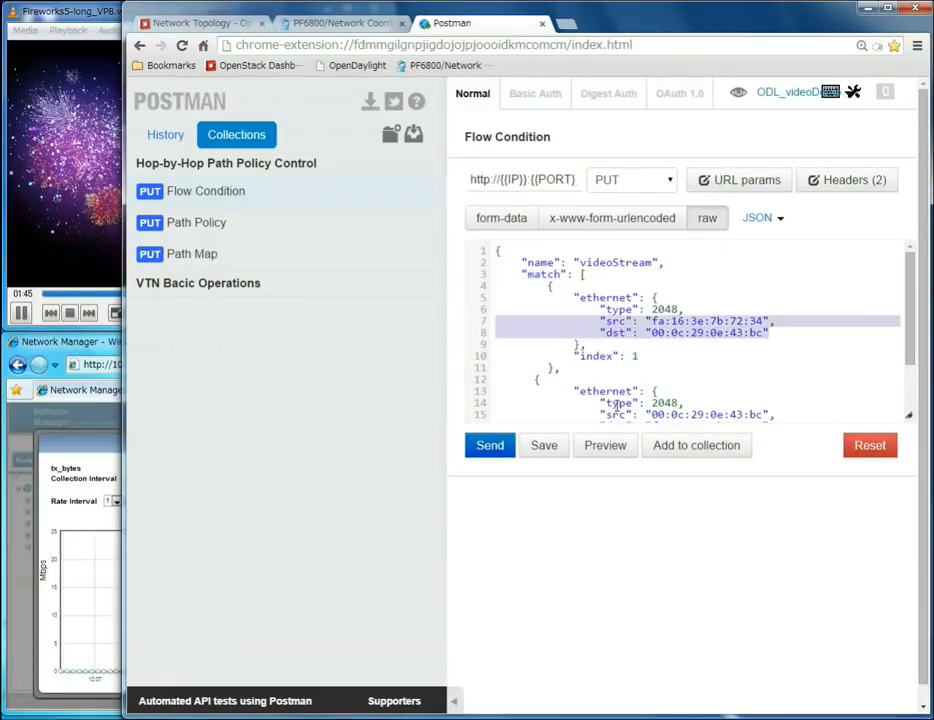
Step: Review the second ethernet match entry and send the Flow Condition PUT request
left_click_drag(912, 330, 912, 373)
left_click_drag(800, 367, 456, 363)
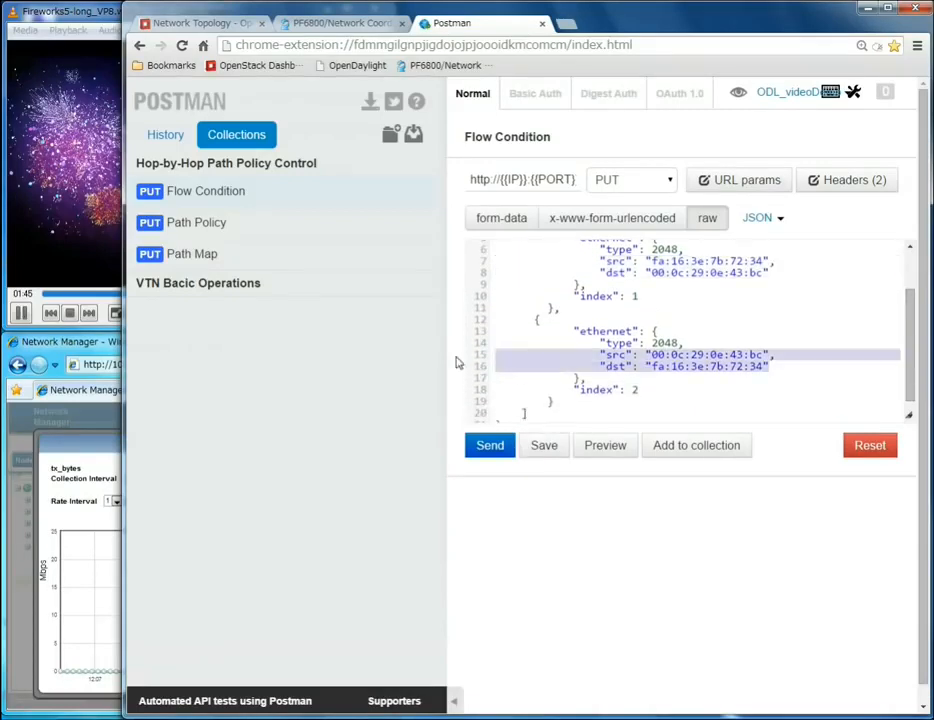
left_click(500, 450)
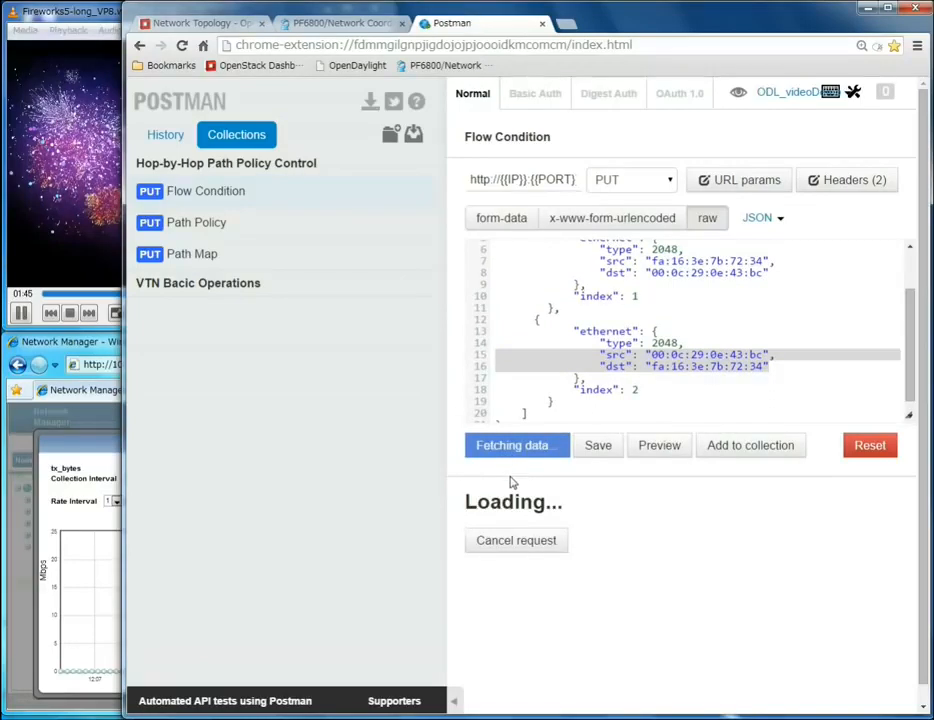
mouse_move(757, 497)
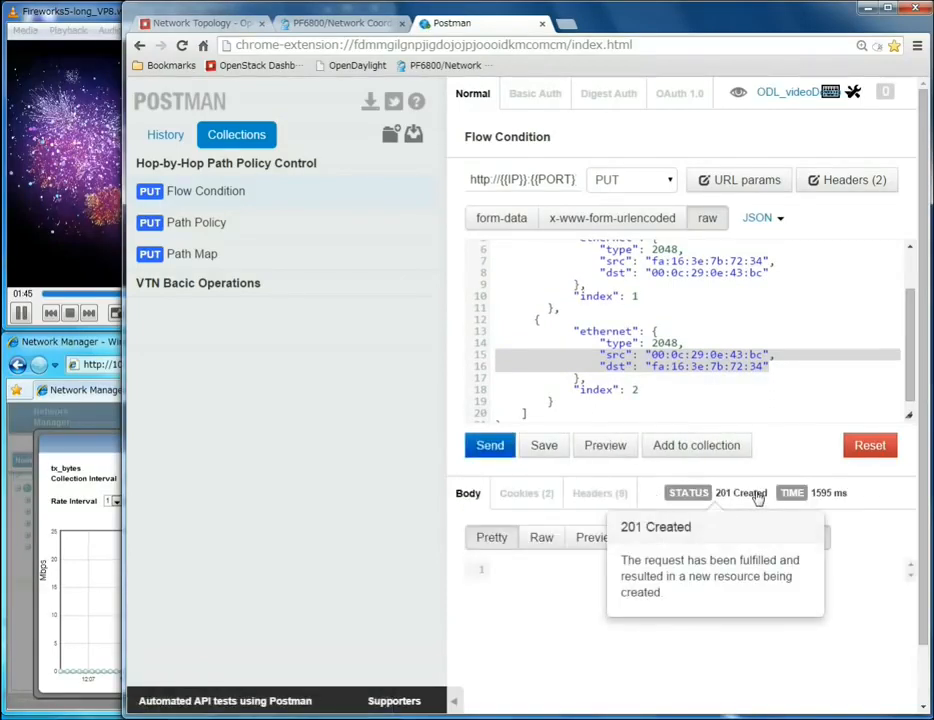
Step: Open the Path Policy request and examine its name, id, default cost, first node id and port name
left_click(240, 230)
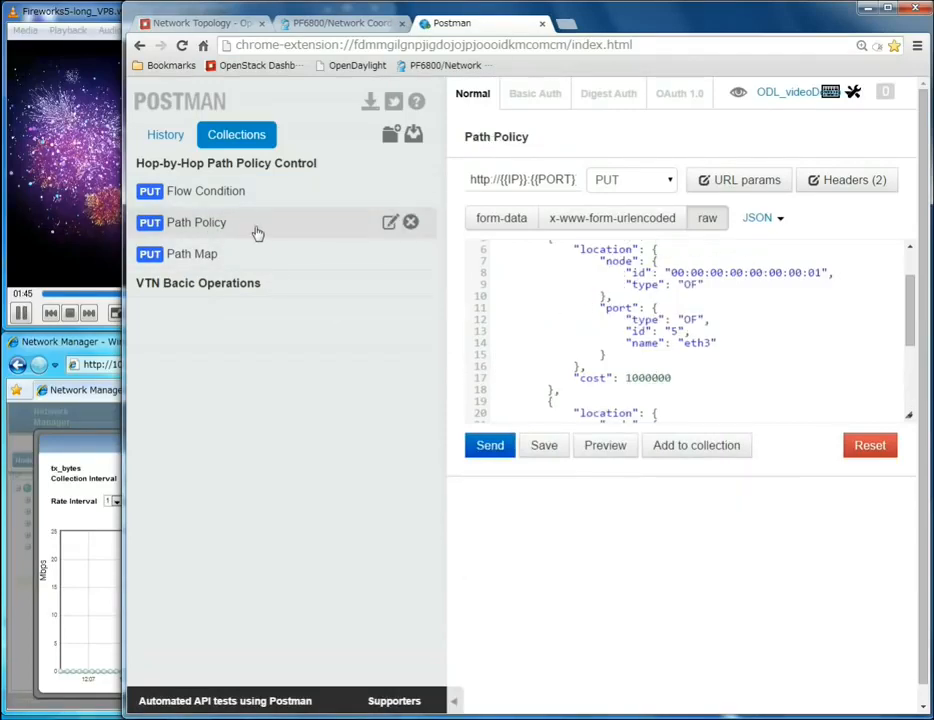
left_click_drag(530, 140, 463, 138)
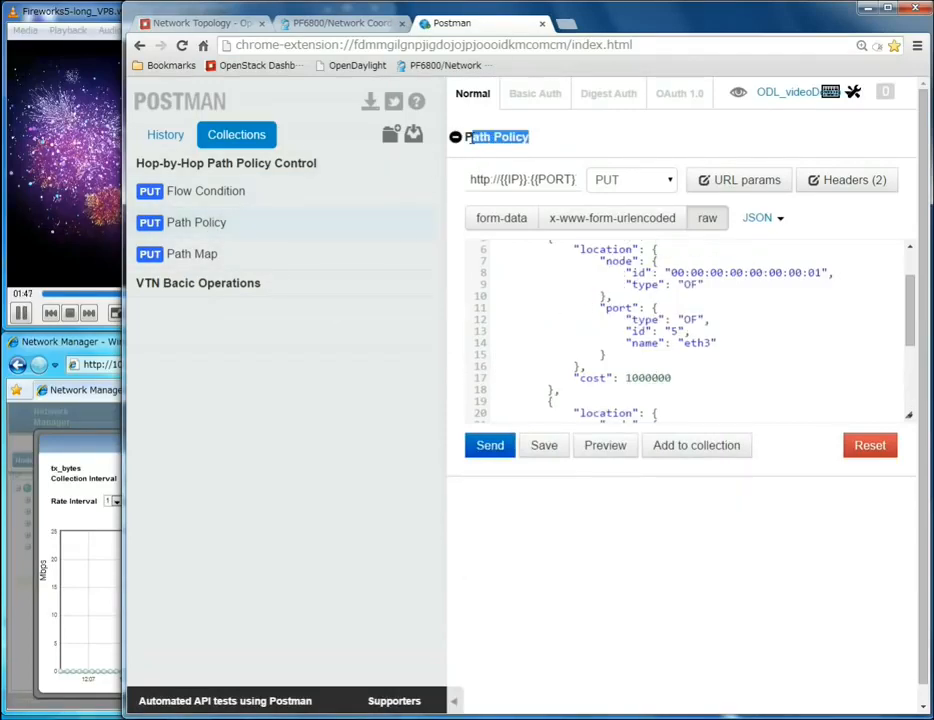
left_click(620, 285)
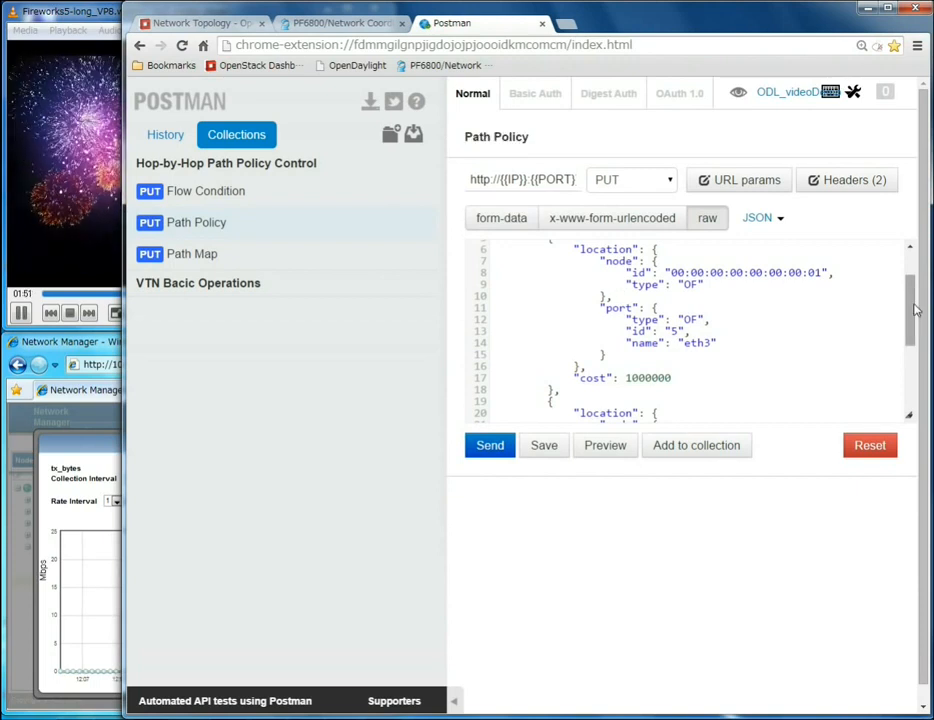
left_click_drag(911, 309, 914, 270)
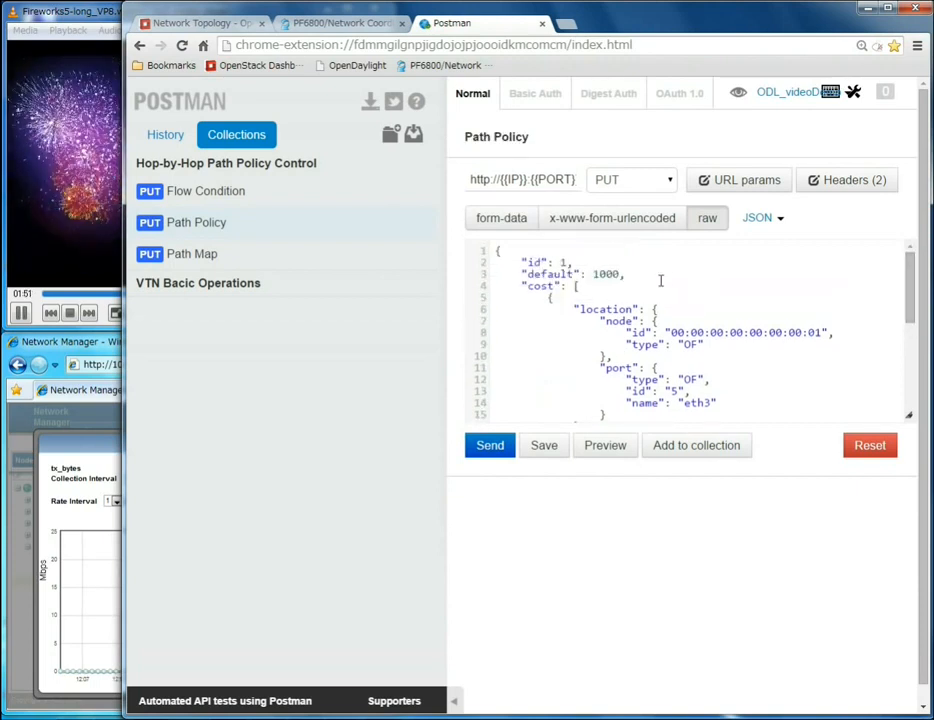
left_click_drag(634, 273, 527, 273)
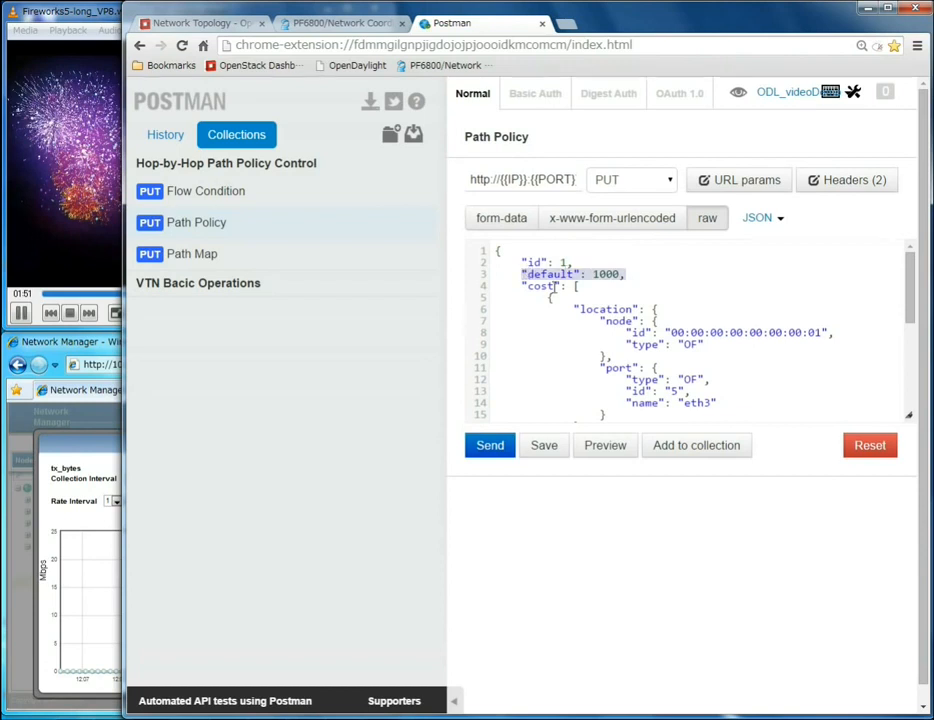
left_click_drag(557, 286, 523, 286)
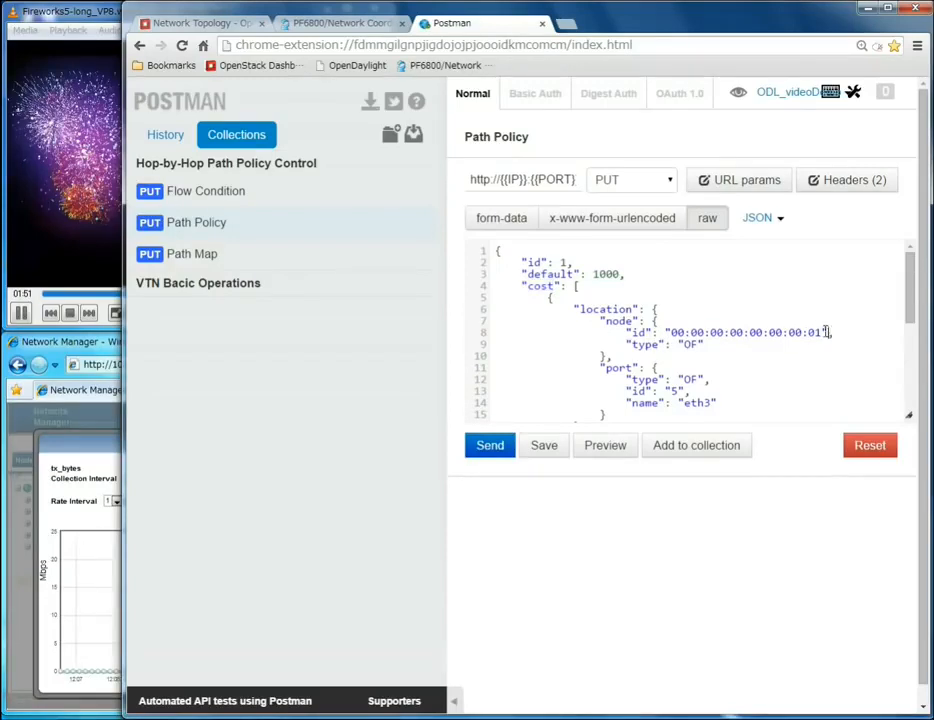
left_click_drag(829, 332, 667, 331)
left_click_drag(716, 399, 684, 399)
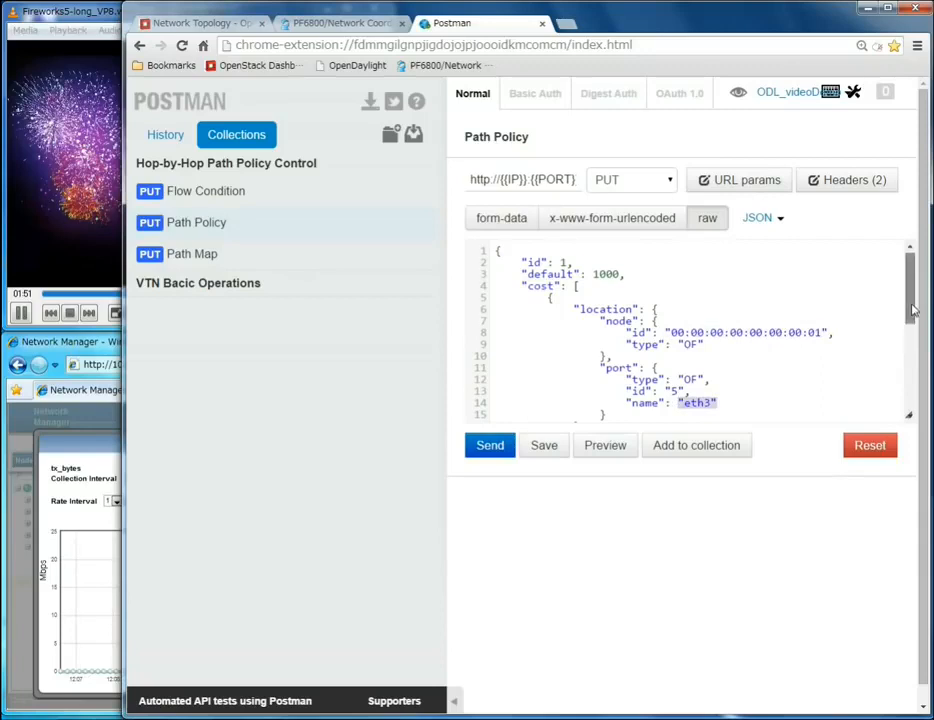
Step: Review the second location entry with its node, port and cost, and send the Path Policy PUT request
scroll(760, 350, "down", 2)
left_click_drag(686, 381, 613, 383)
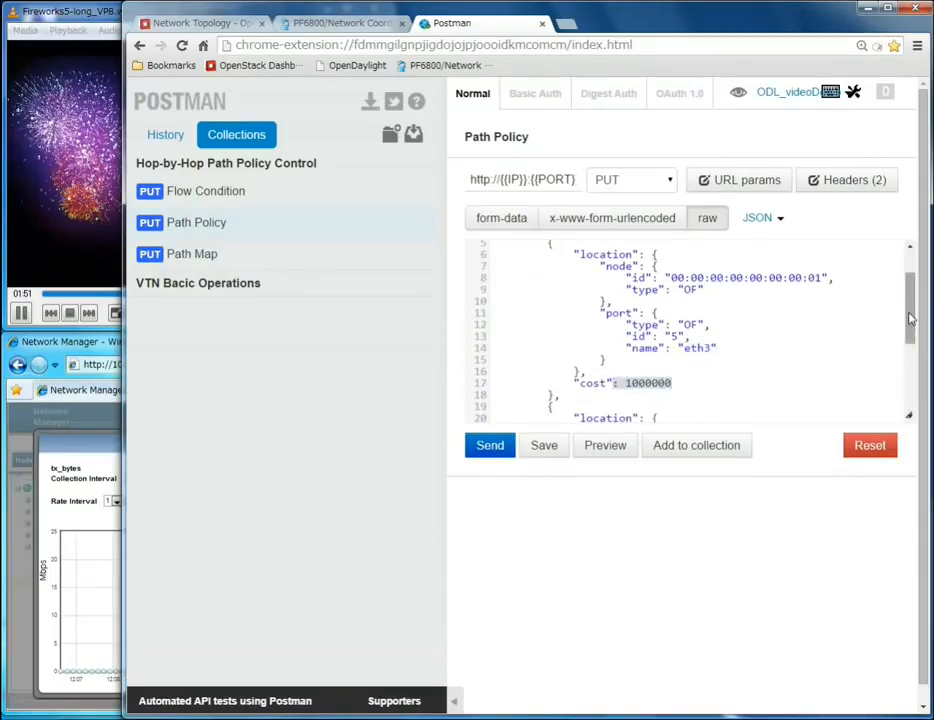
left_click_drag(908, 340, 907, 388)
left_click_drag(830, 295, 667, 294)
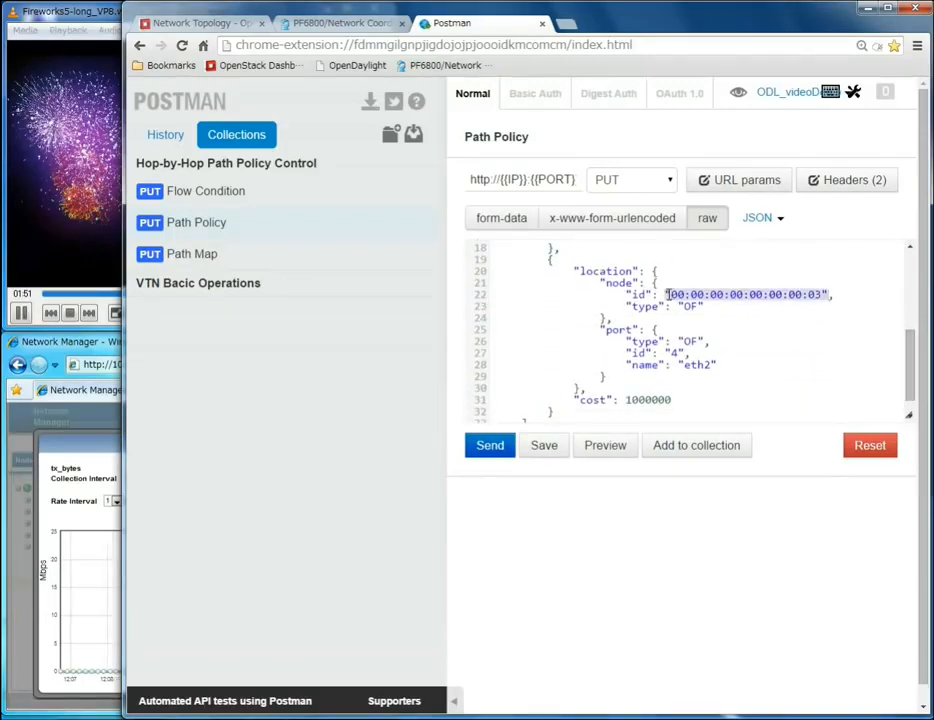
left_click_drag(716, 364, 626, 400)
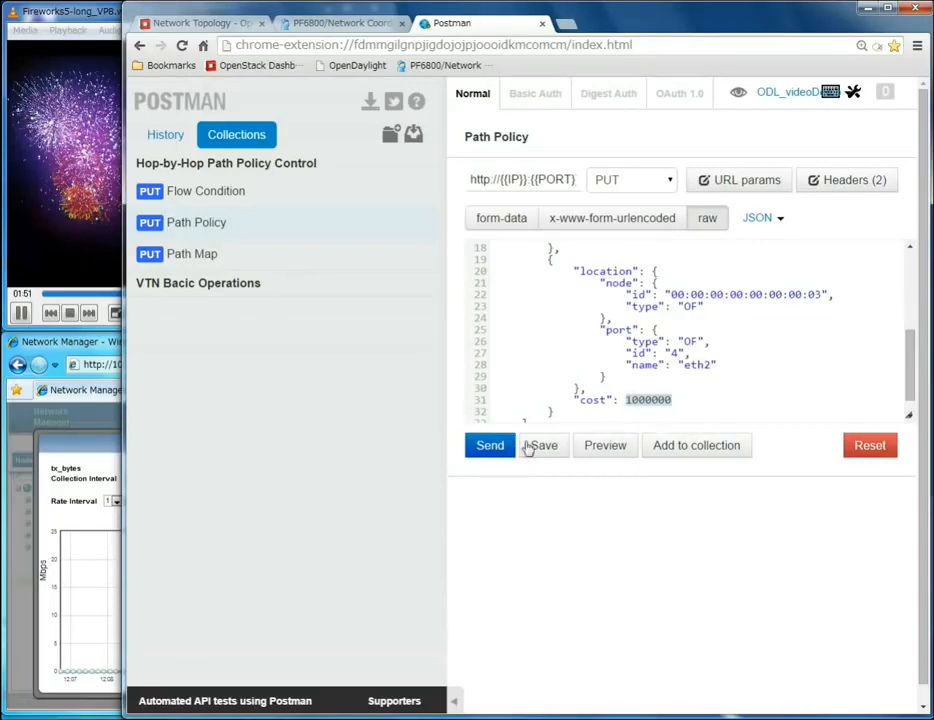
left_click(496, 449)
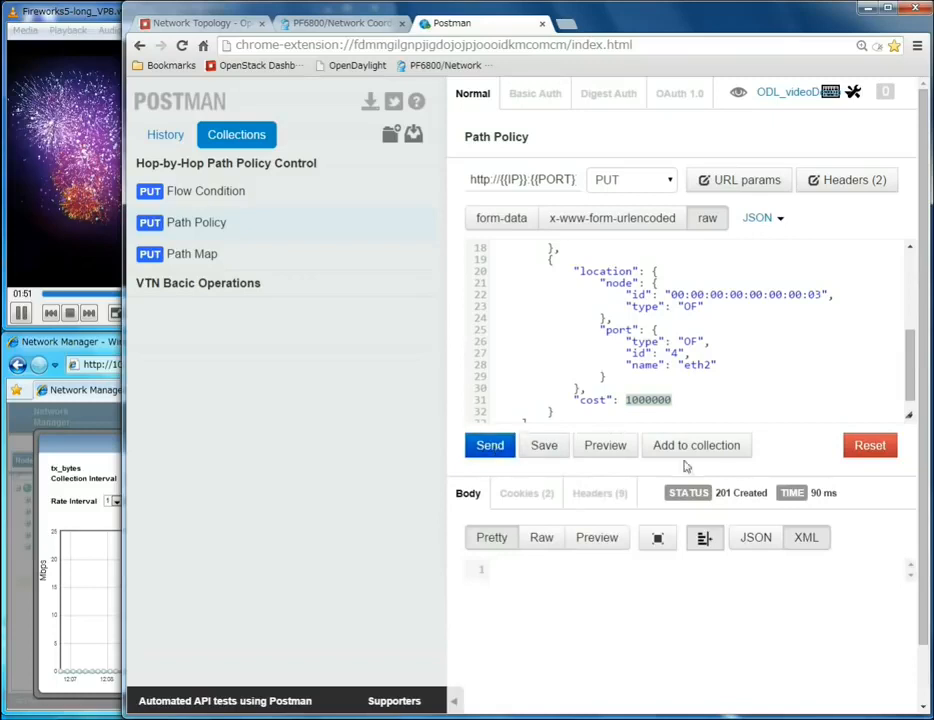
mouse_move(760, 497)
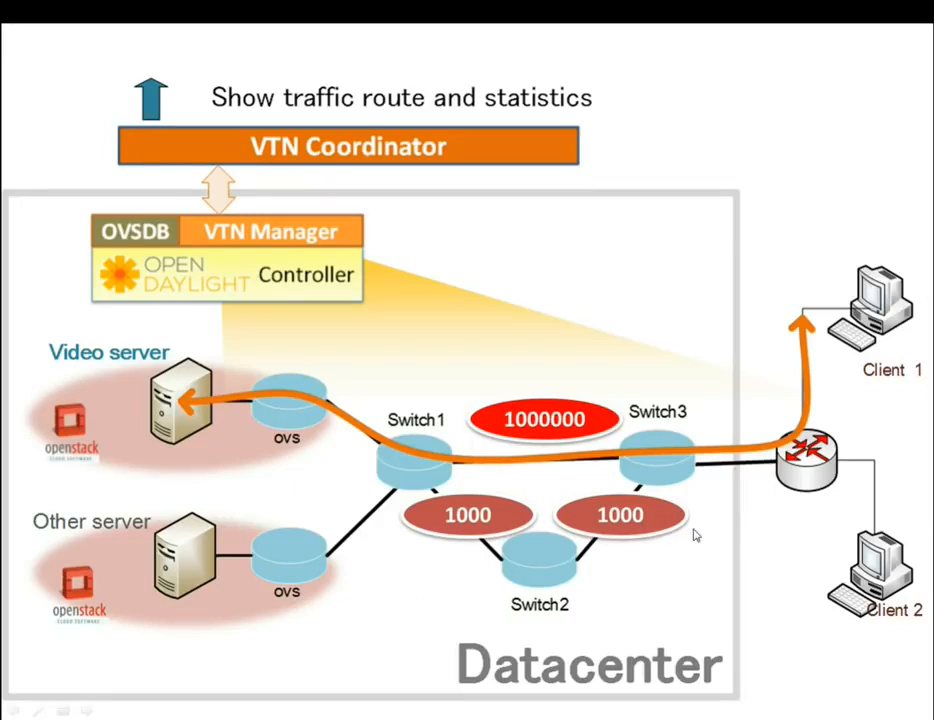
key("Right")
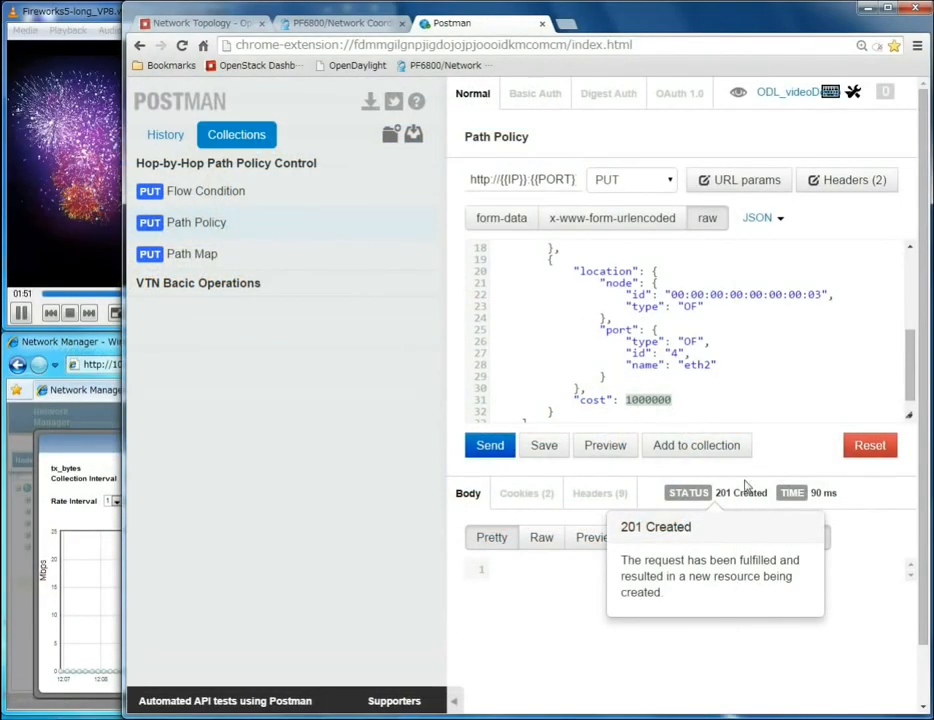
Step: Open the Path Map request and examine its name, condition and policy fields
left_click(205, 262)
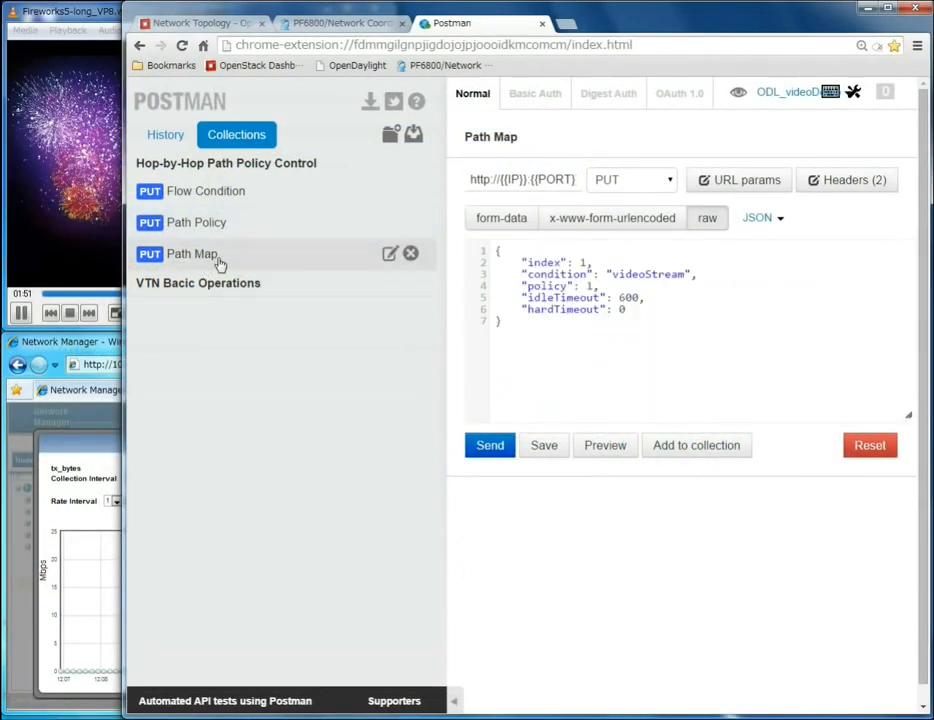
left_click_drag(517, 142, 457, 137)
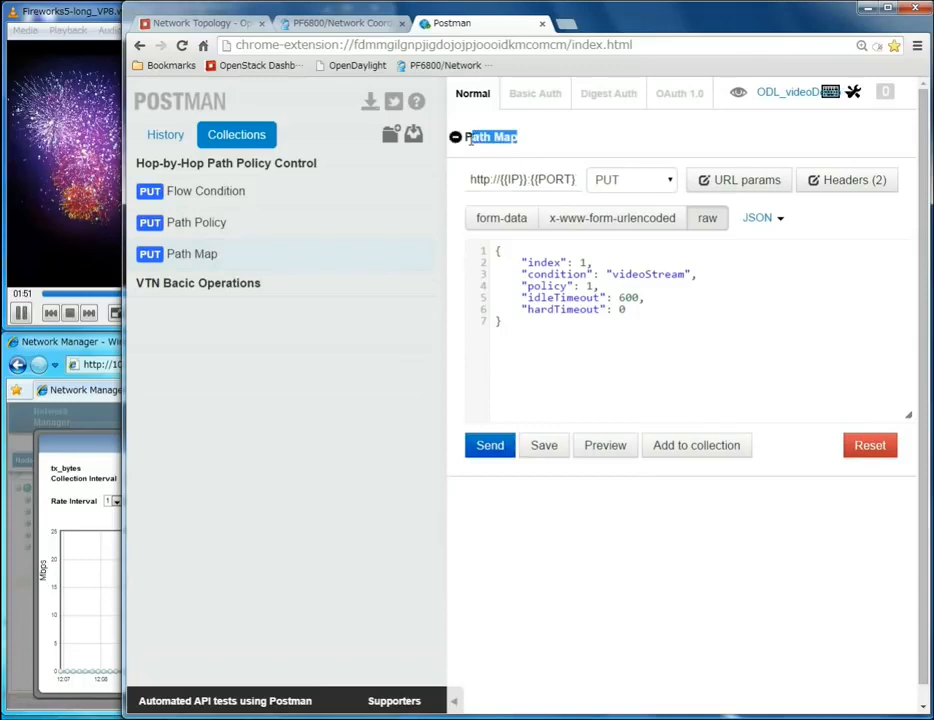
left_click(567, 146)
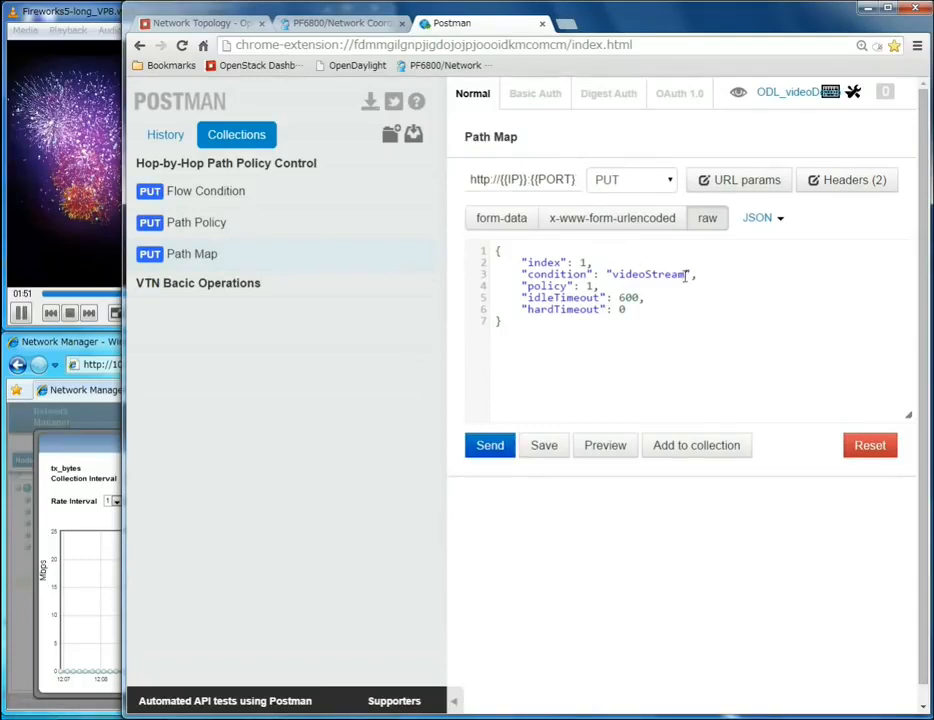
left_click_drag(687, 274, 528, 274)
left_click(546, 294)
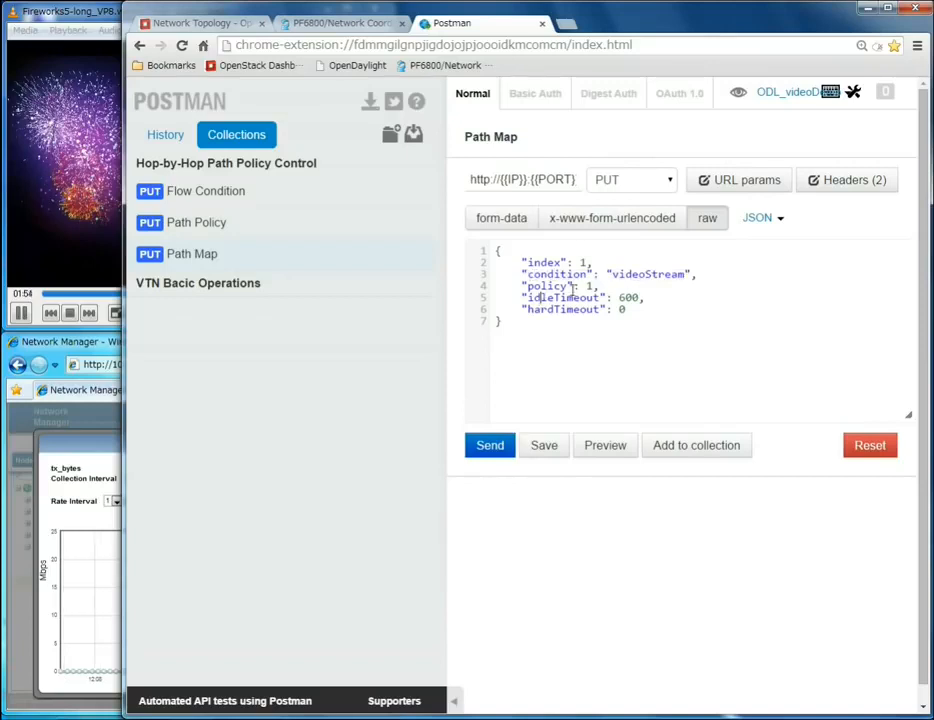
left_click_drag(599, 287, 582, 287)
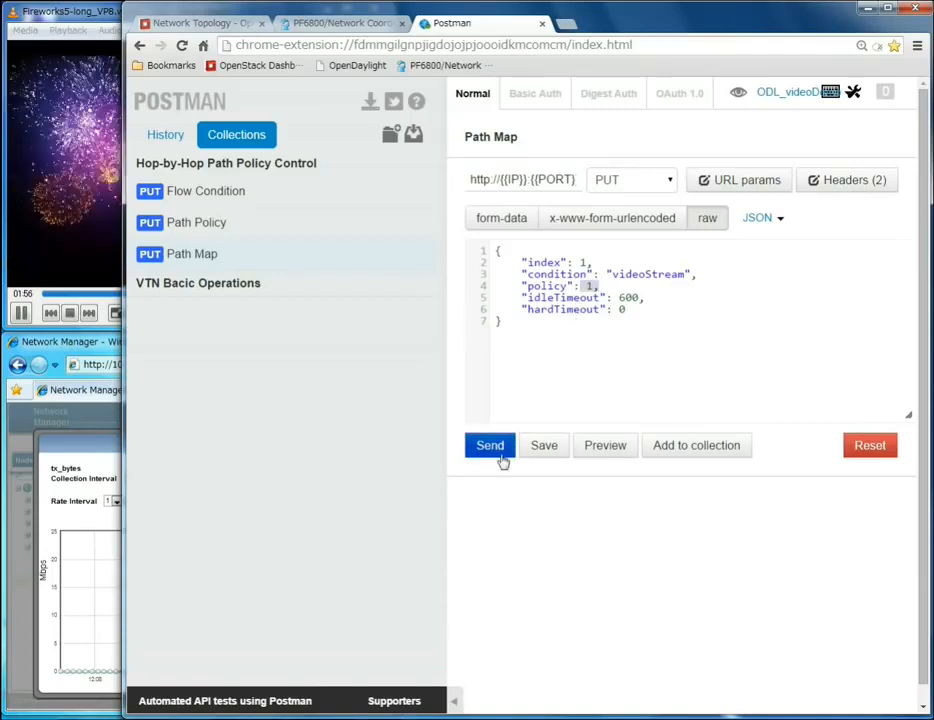
Step: Narrow the browser window beside the video player and send the Path Map PUT request
left_click_drag(126, 378, 400, 372)
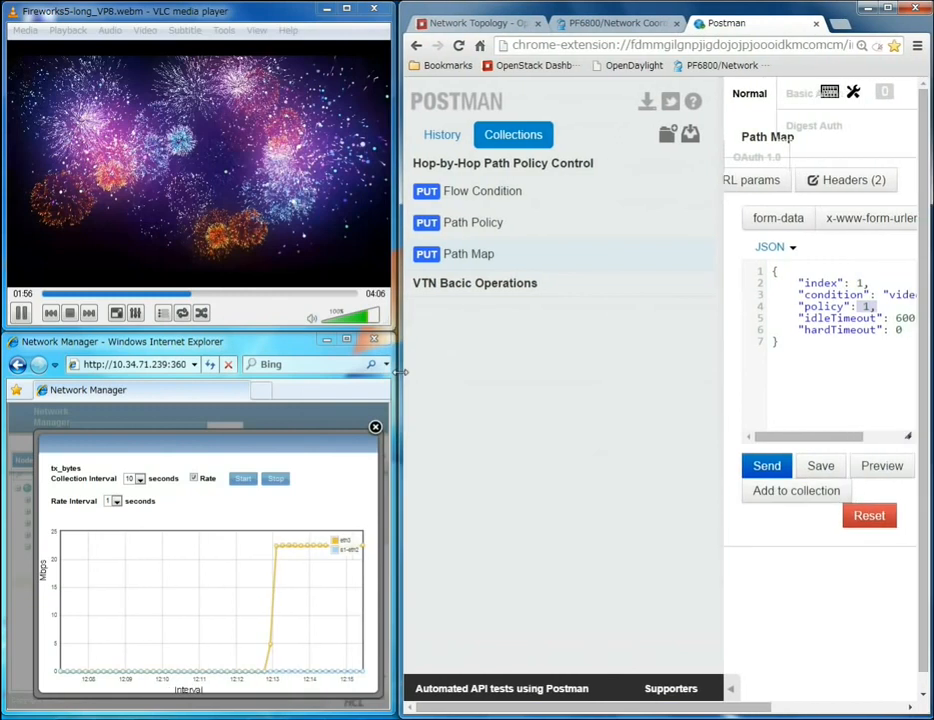
left_click(765, 468)
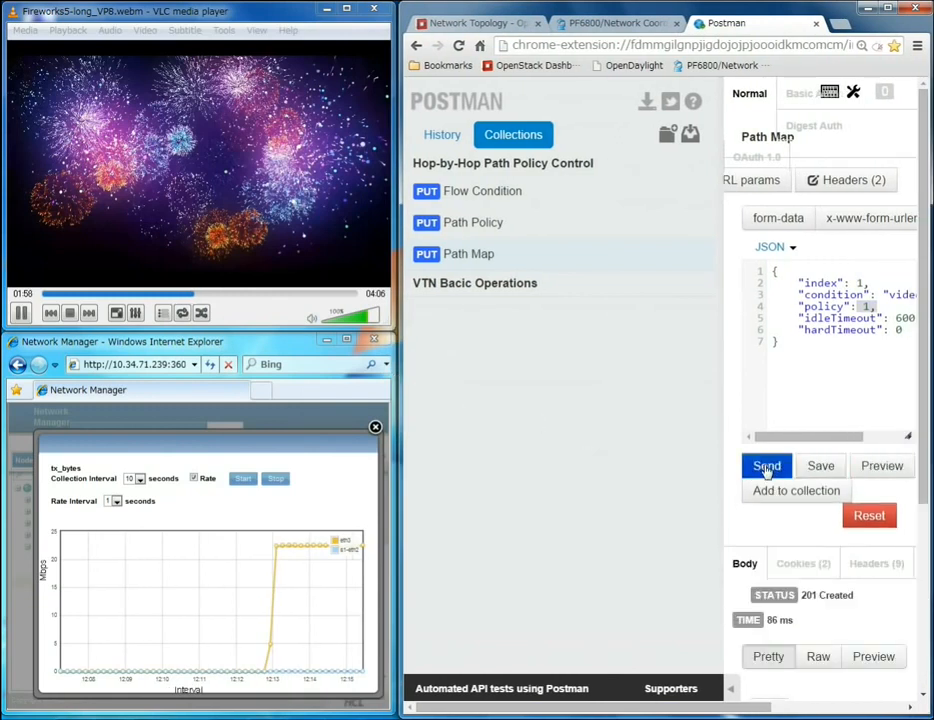
mouse_move(826, 598)
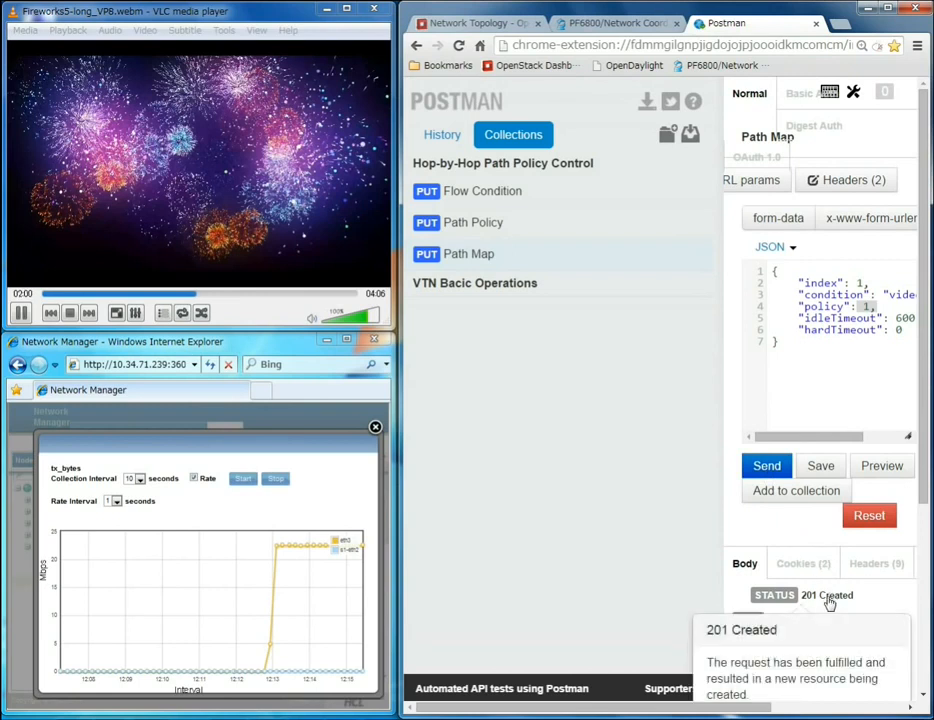
Step: Switch to the PF6800 Network Coordinator tab and close the old video flow tab
left_click(305, 231)
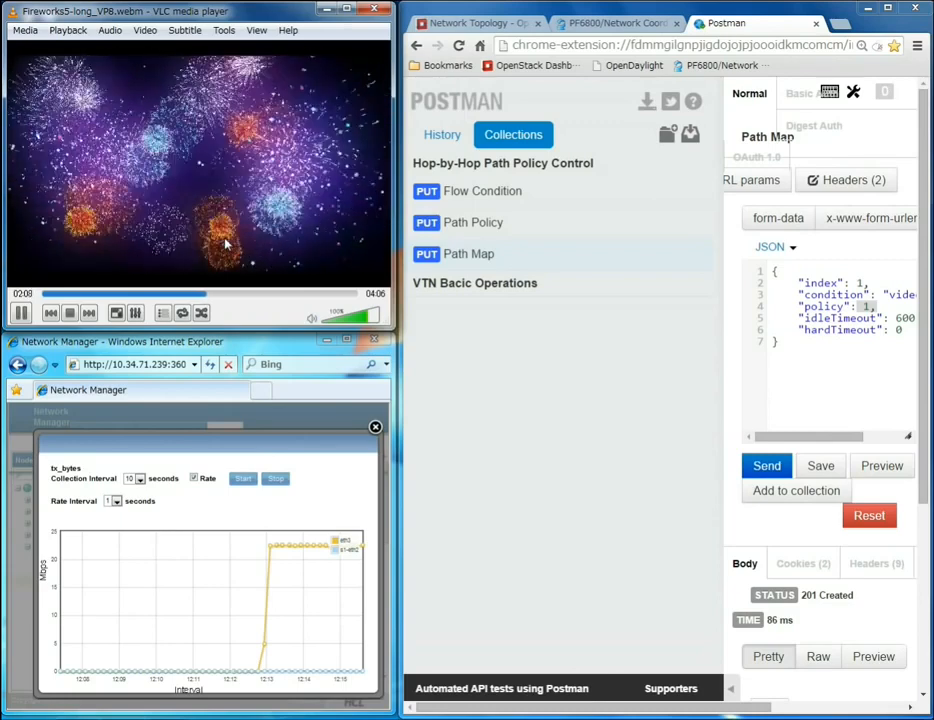
left_click(588, 24)
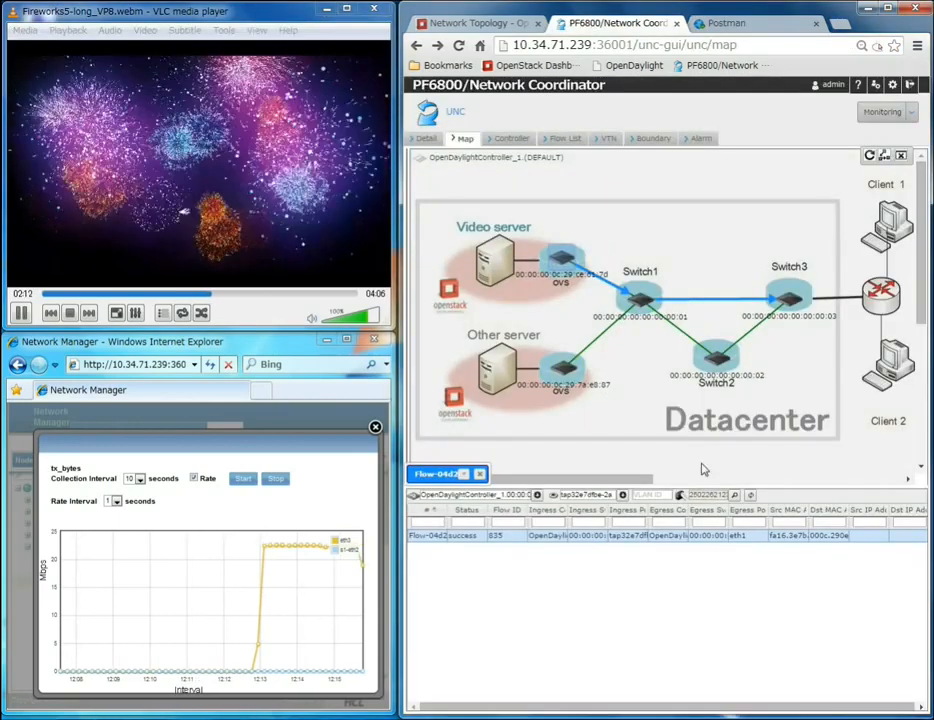
left_click(481, 475)
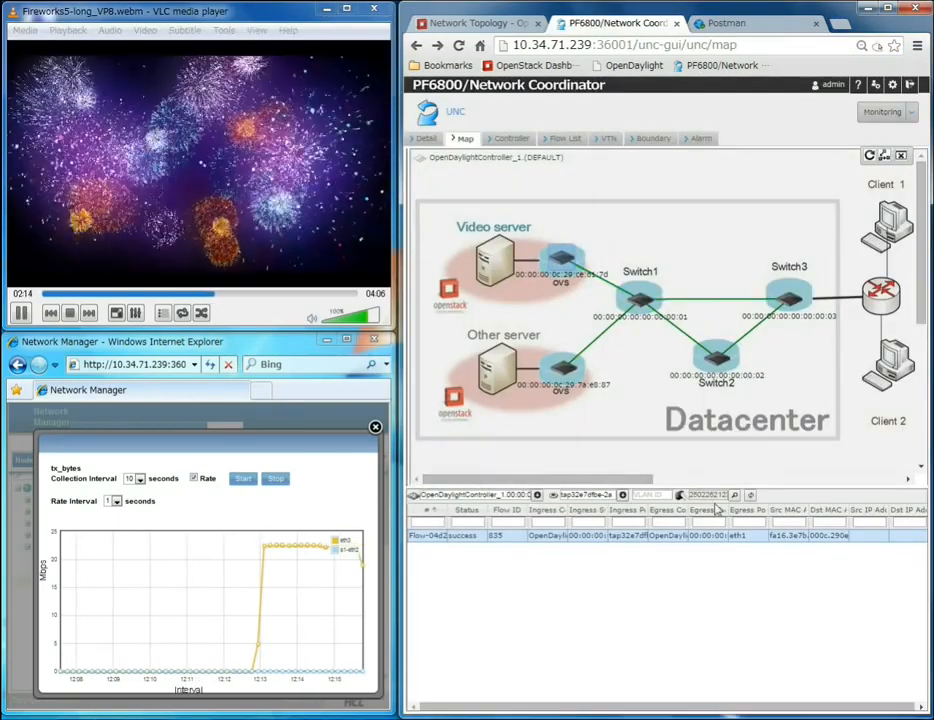
Step: Refresh the video server's flow list and show the new flow's path on the map
left_click(750, 497)
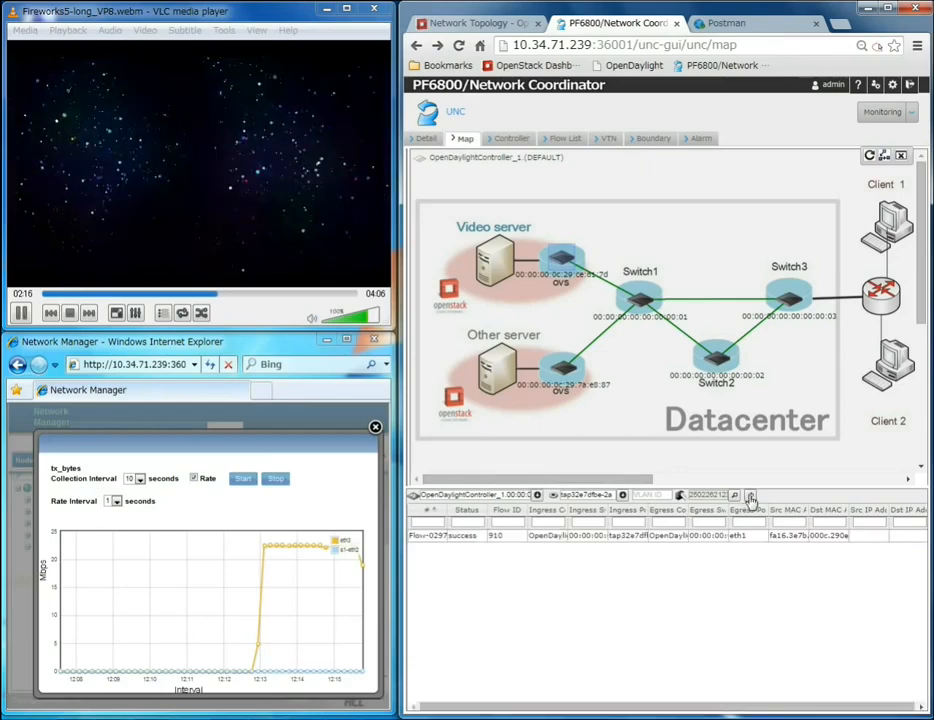
double_click(722, 537)
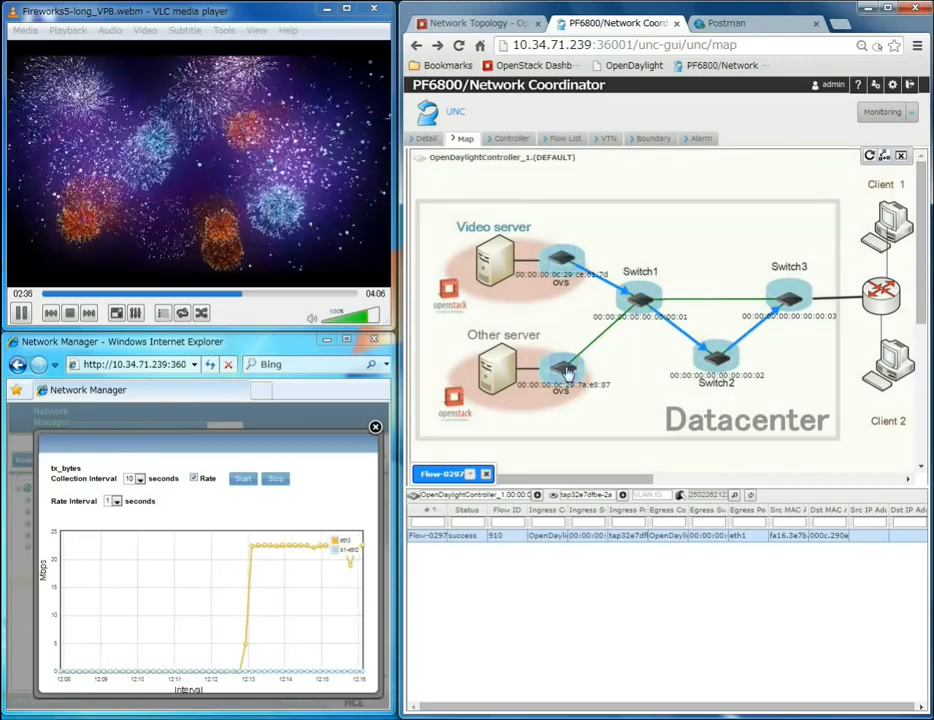
Step: Filter by port tape55a502c-8f, pick the other server's station, and show its flow path
left_click(615, 494)
left_click(659, 522)
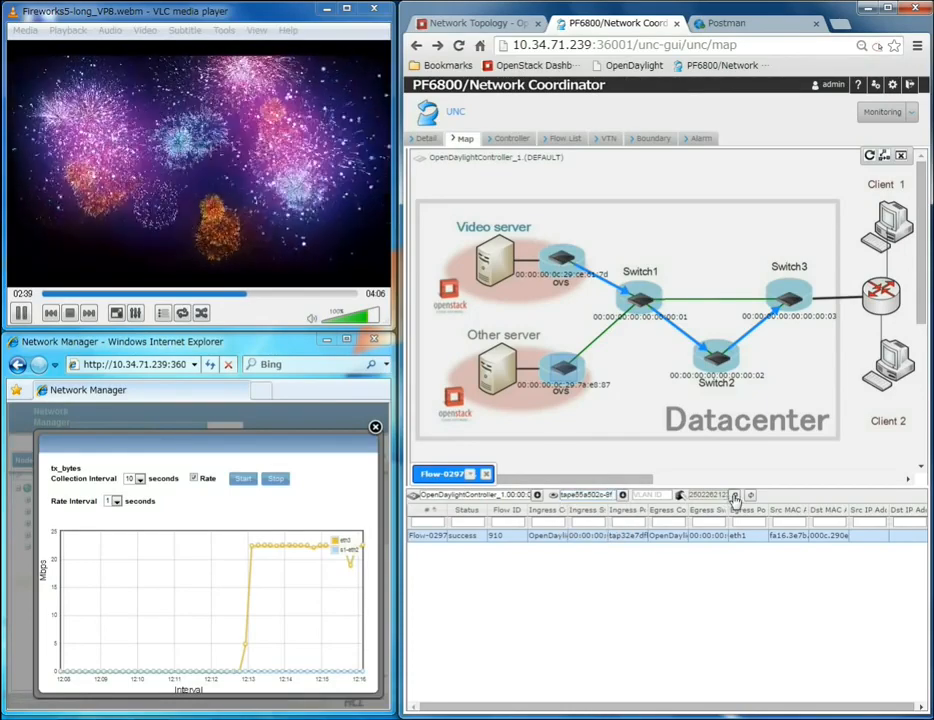
left_click(533, 362)
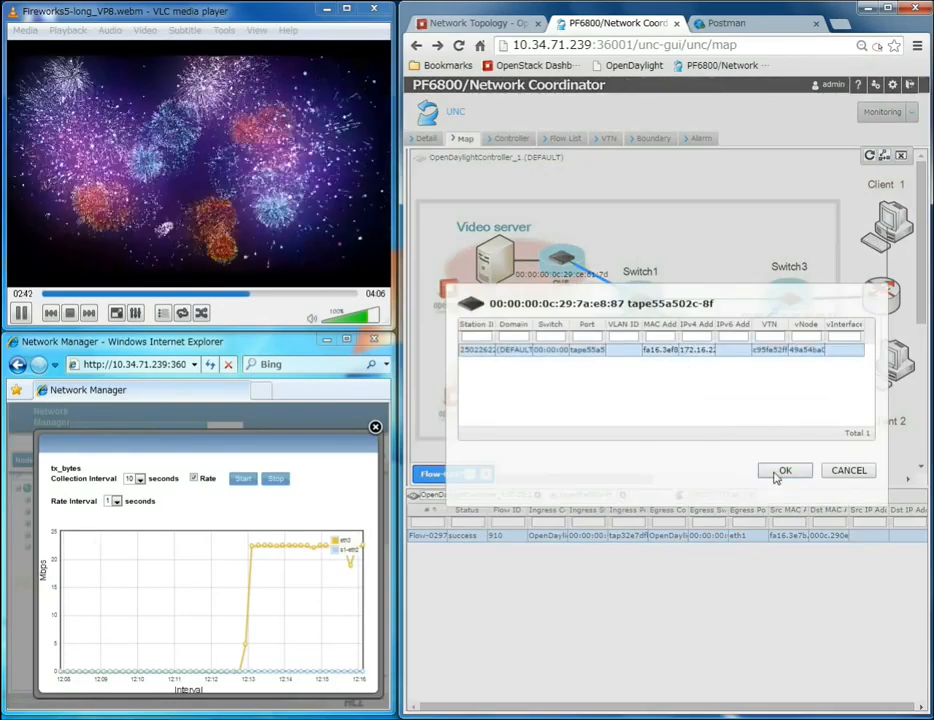
left_click(779, 471)
left_click(745, 536)
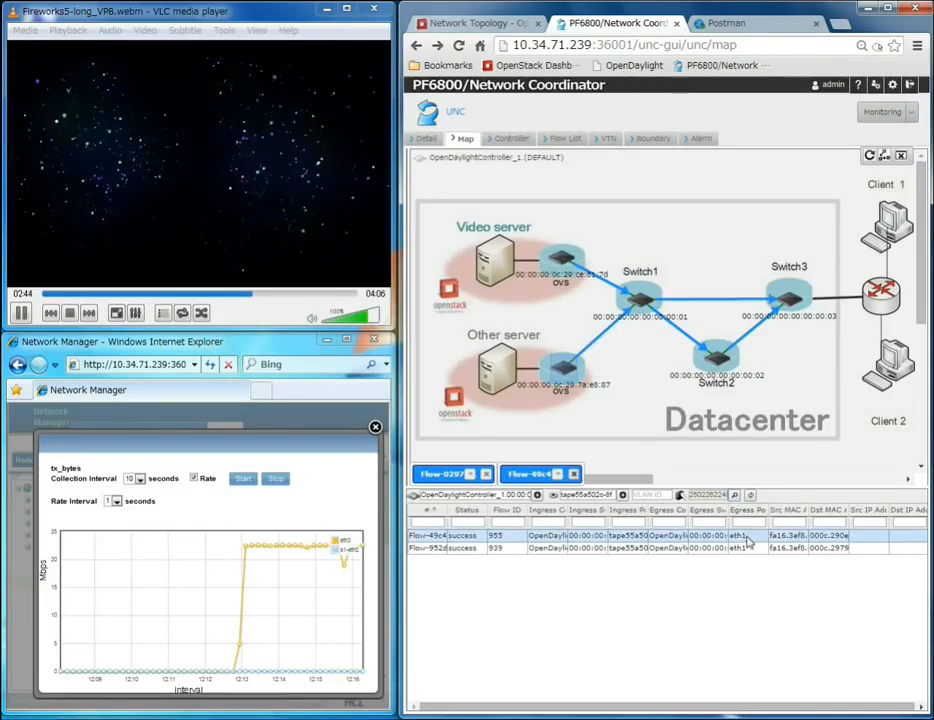